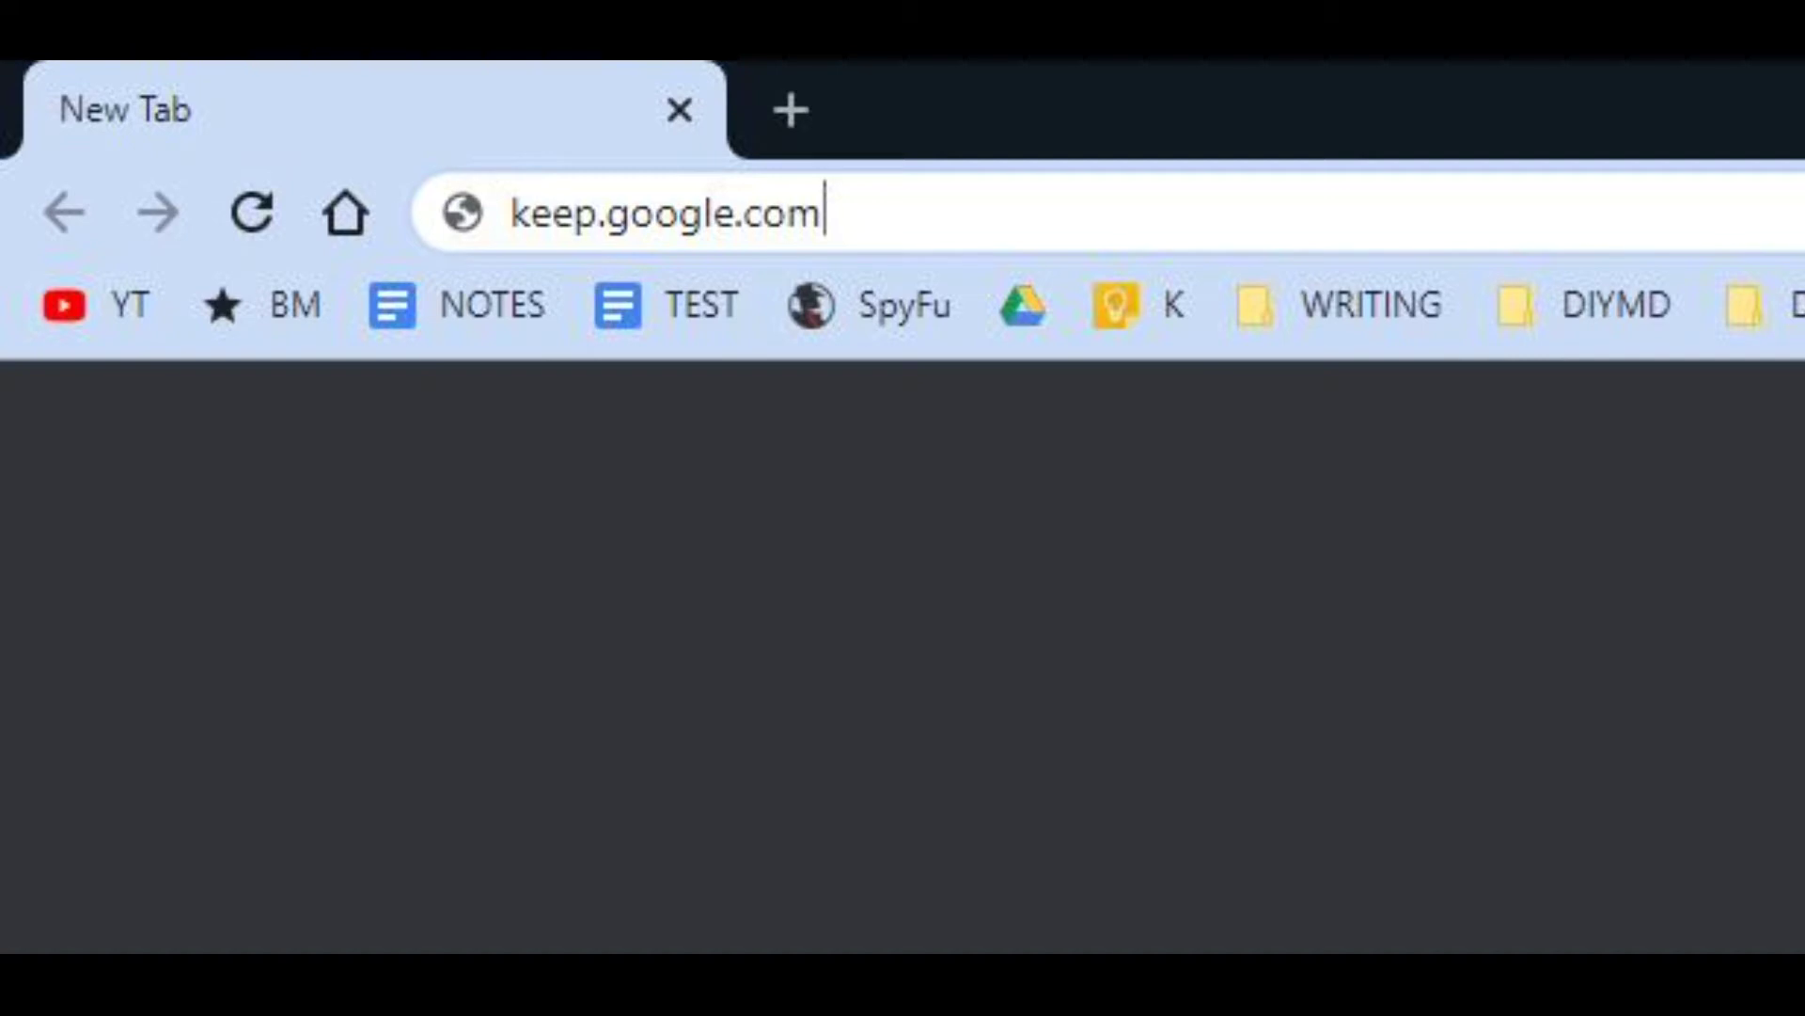
Step: Load keep.google.com from Chrome's address bar
key("Return")
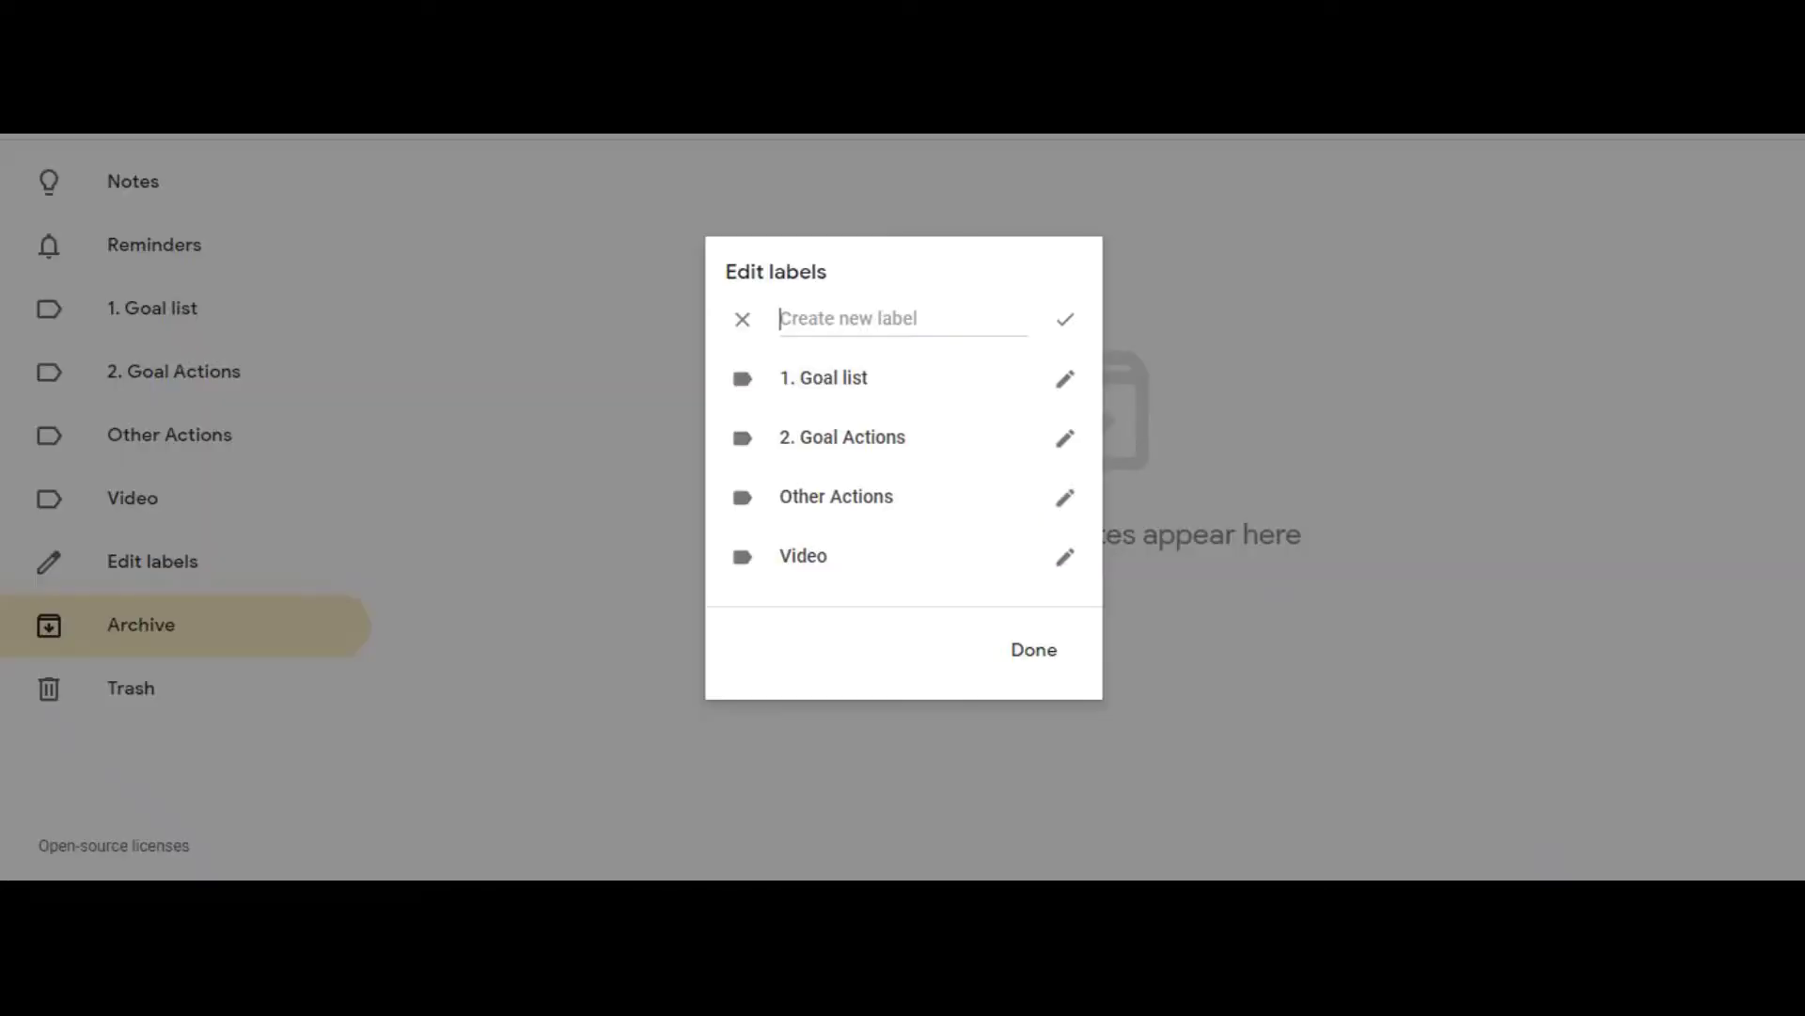
Step: Add a new label named 'Kanban' in the Edit labels dialog
type("Kanban")
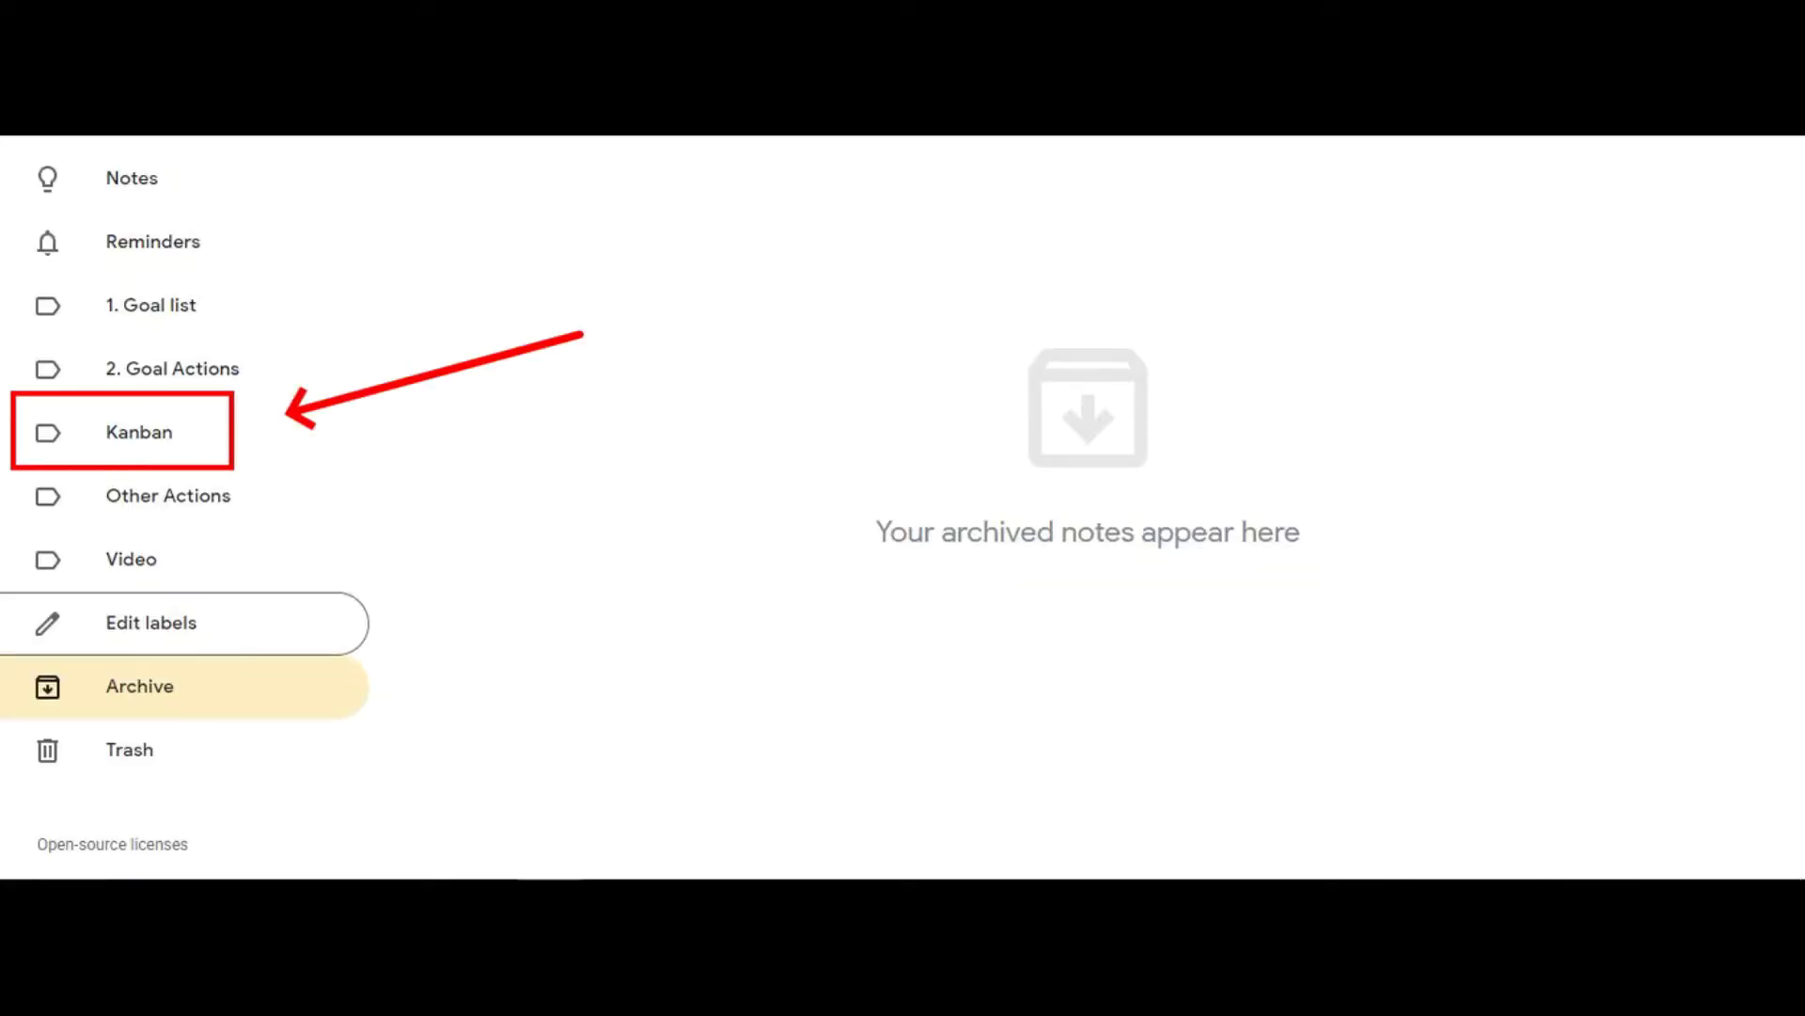
Step: Under the Kanban label, create a note titled 'Tasks' and colour it orange
left_click(139, 433)
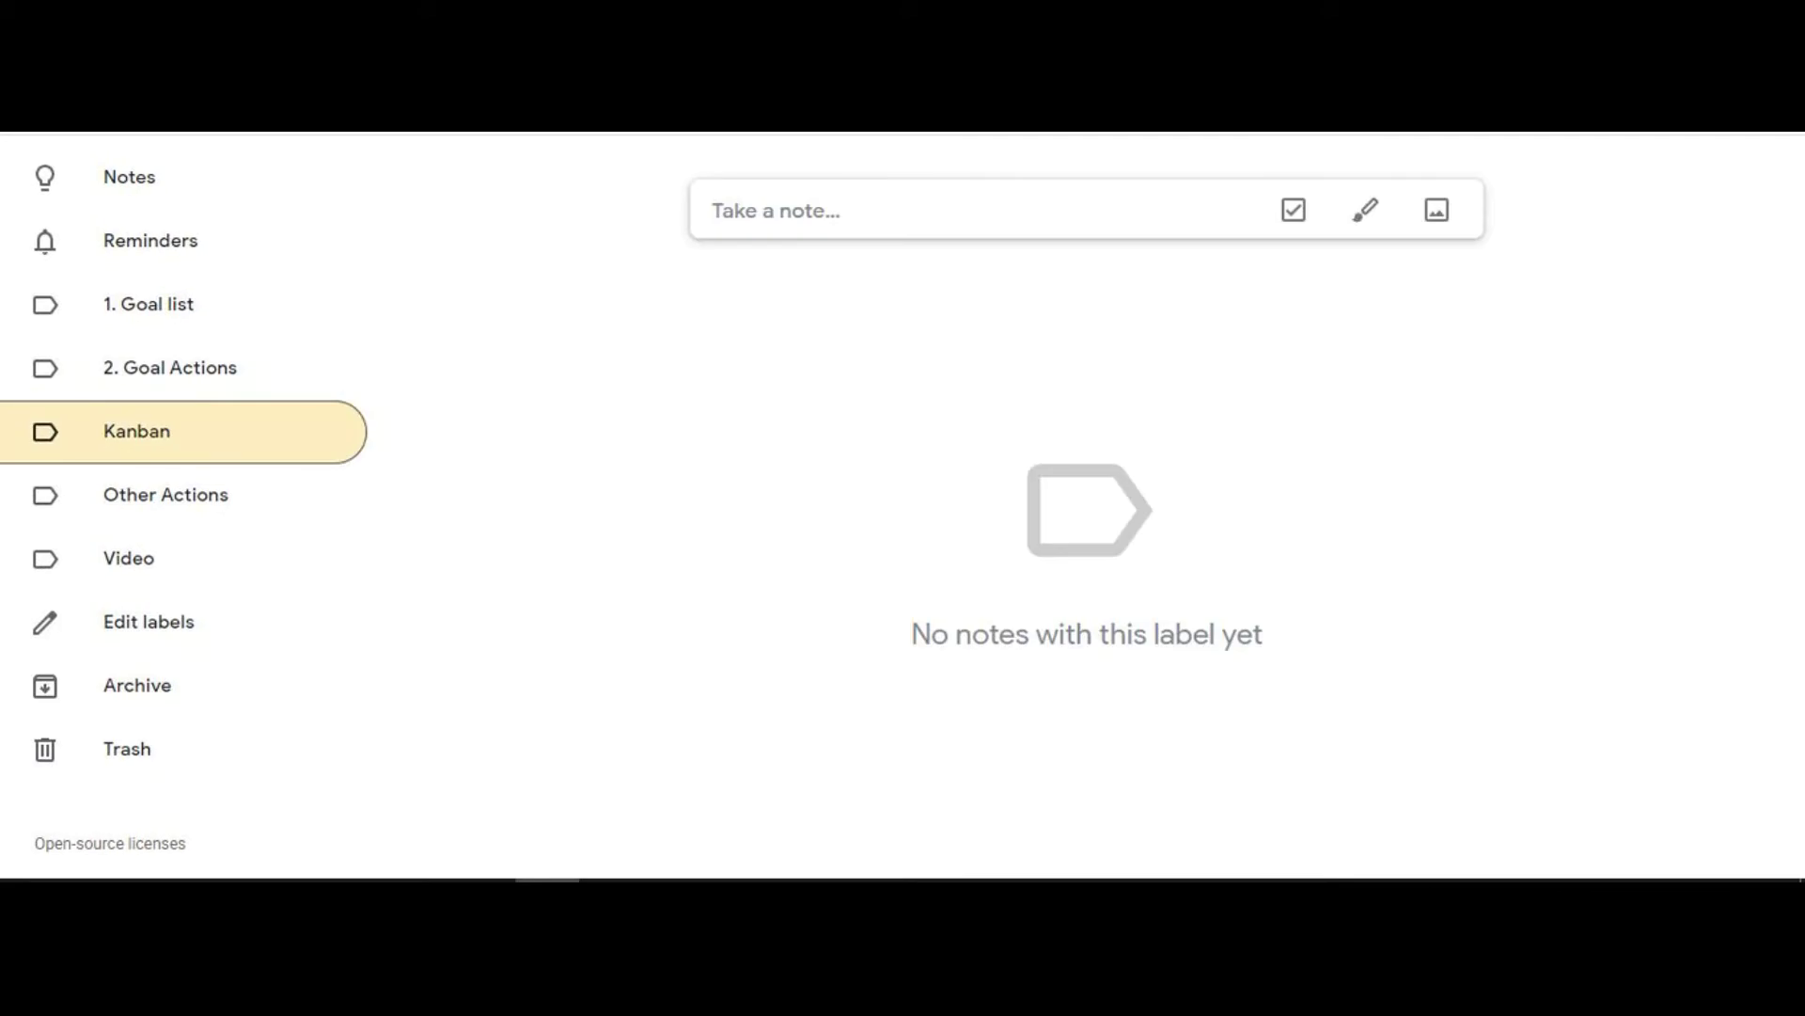
left_click(776, 211)
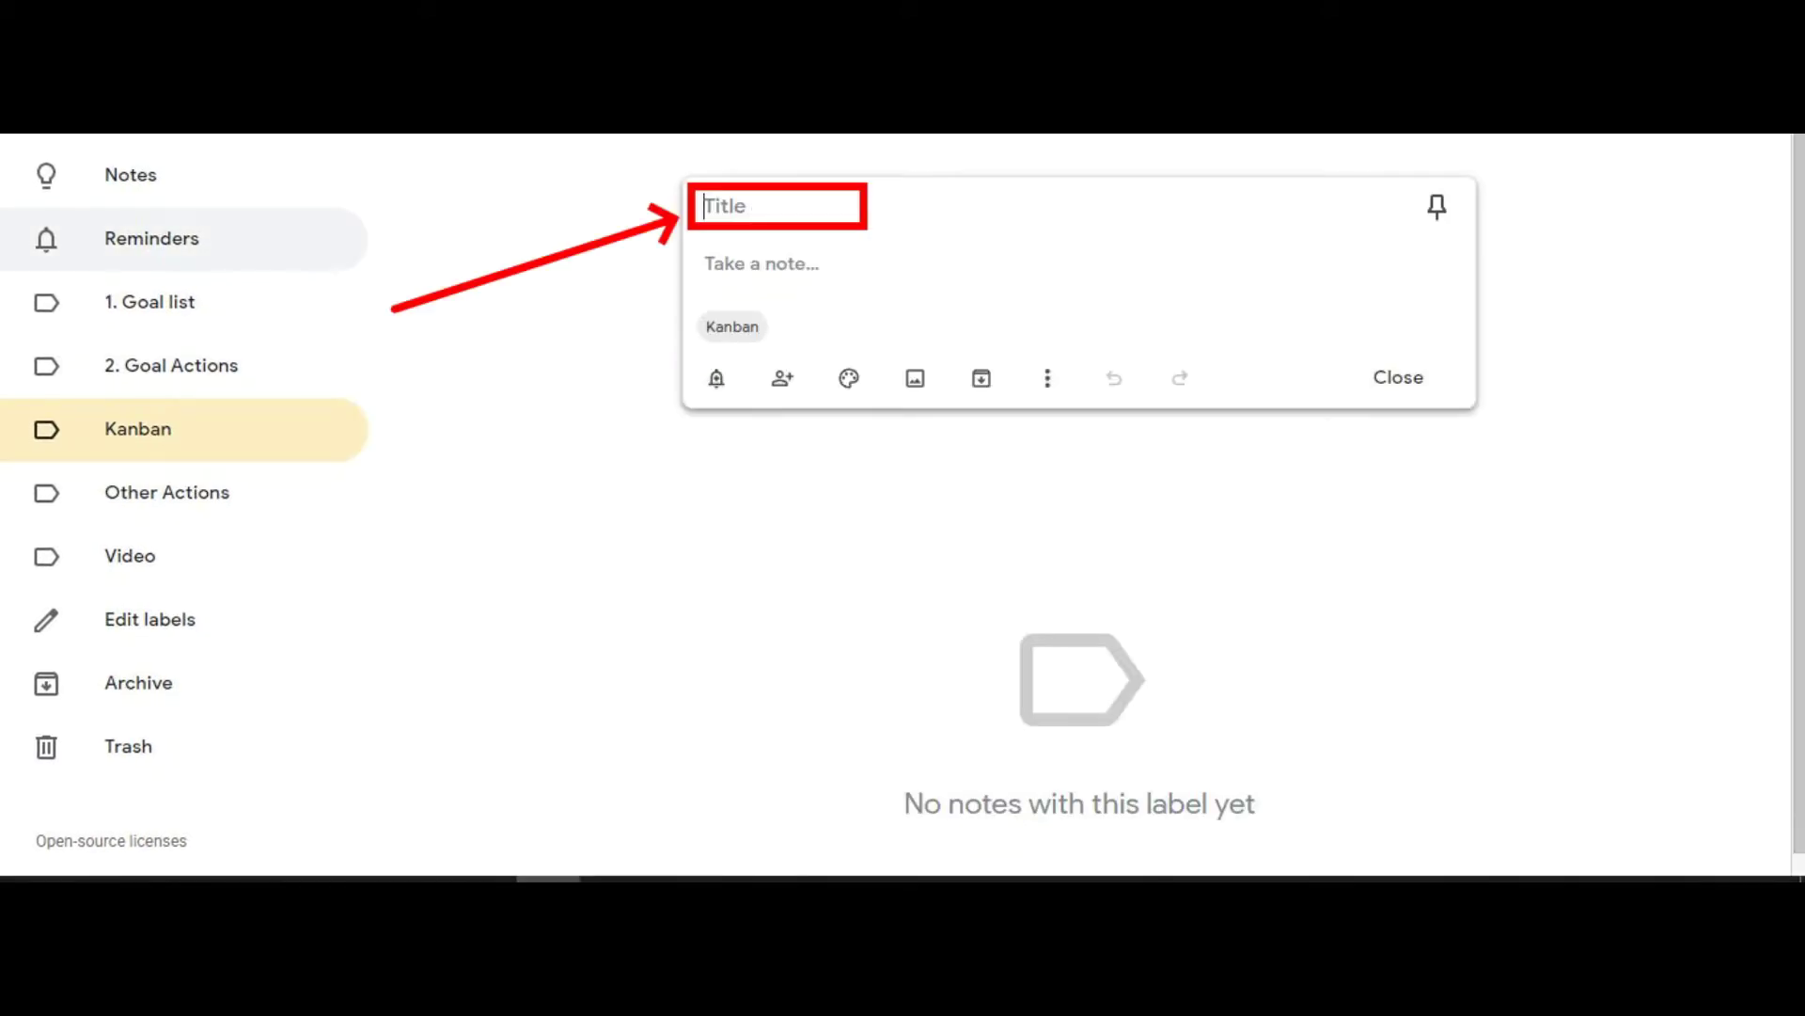
type("Tasks")
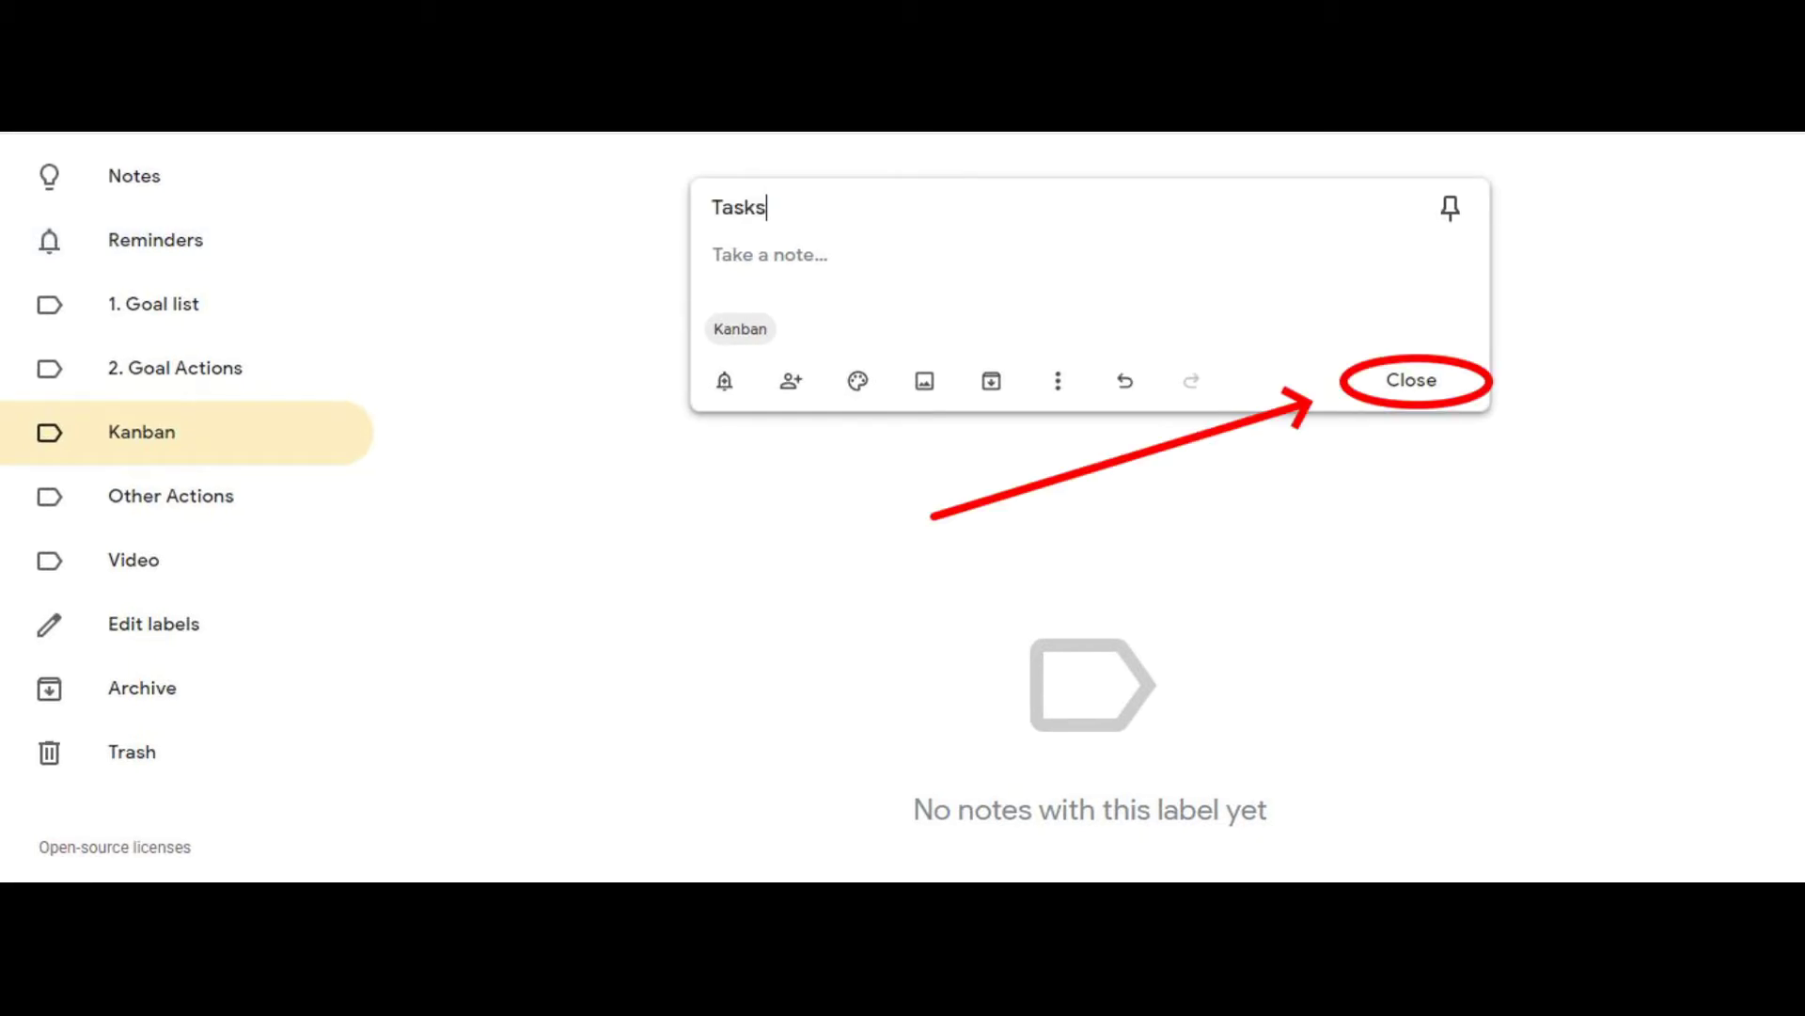
left_click(509, 503)
mouse_move(565, 437)
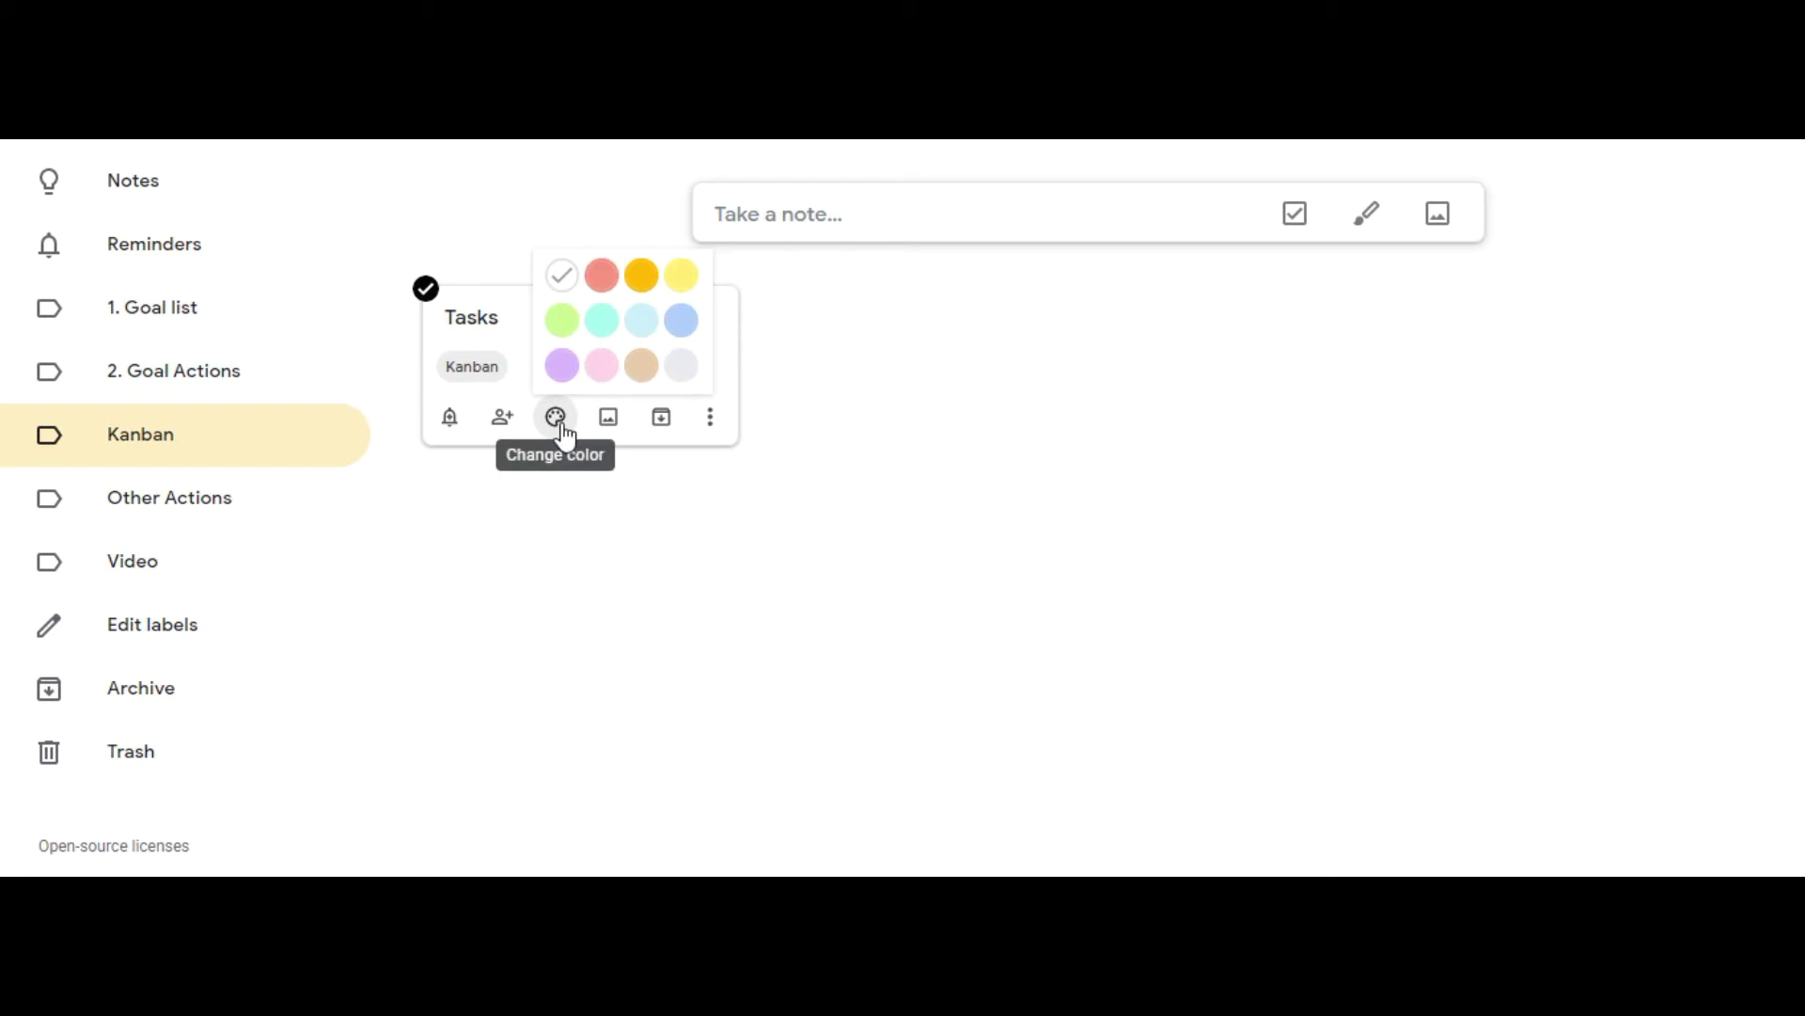
left_click(643, 283)
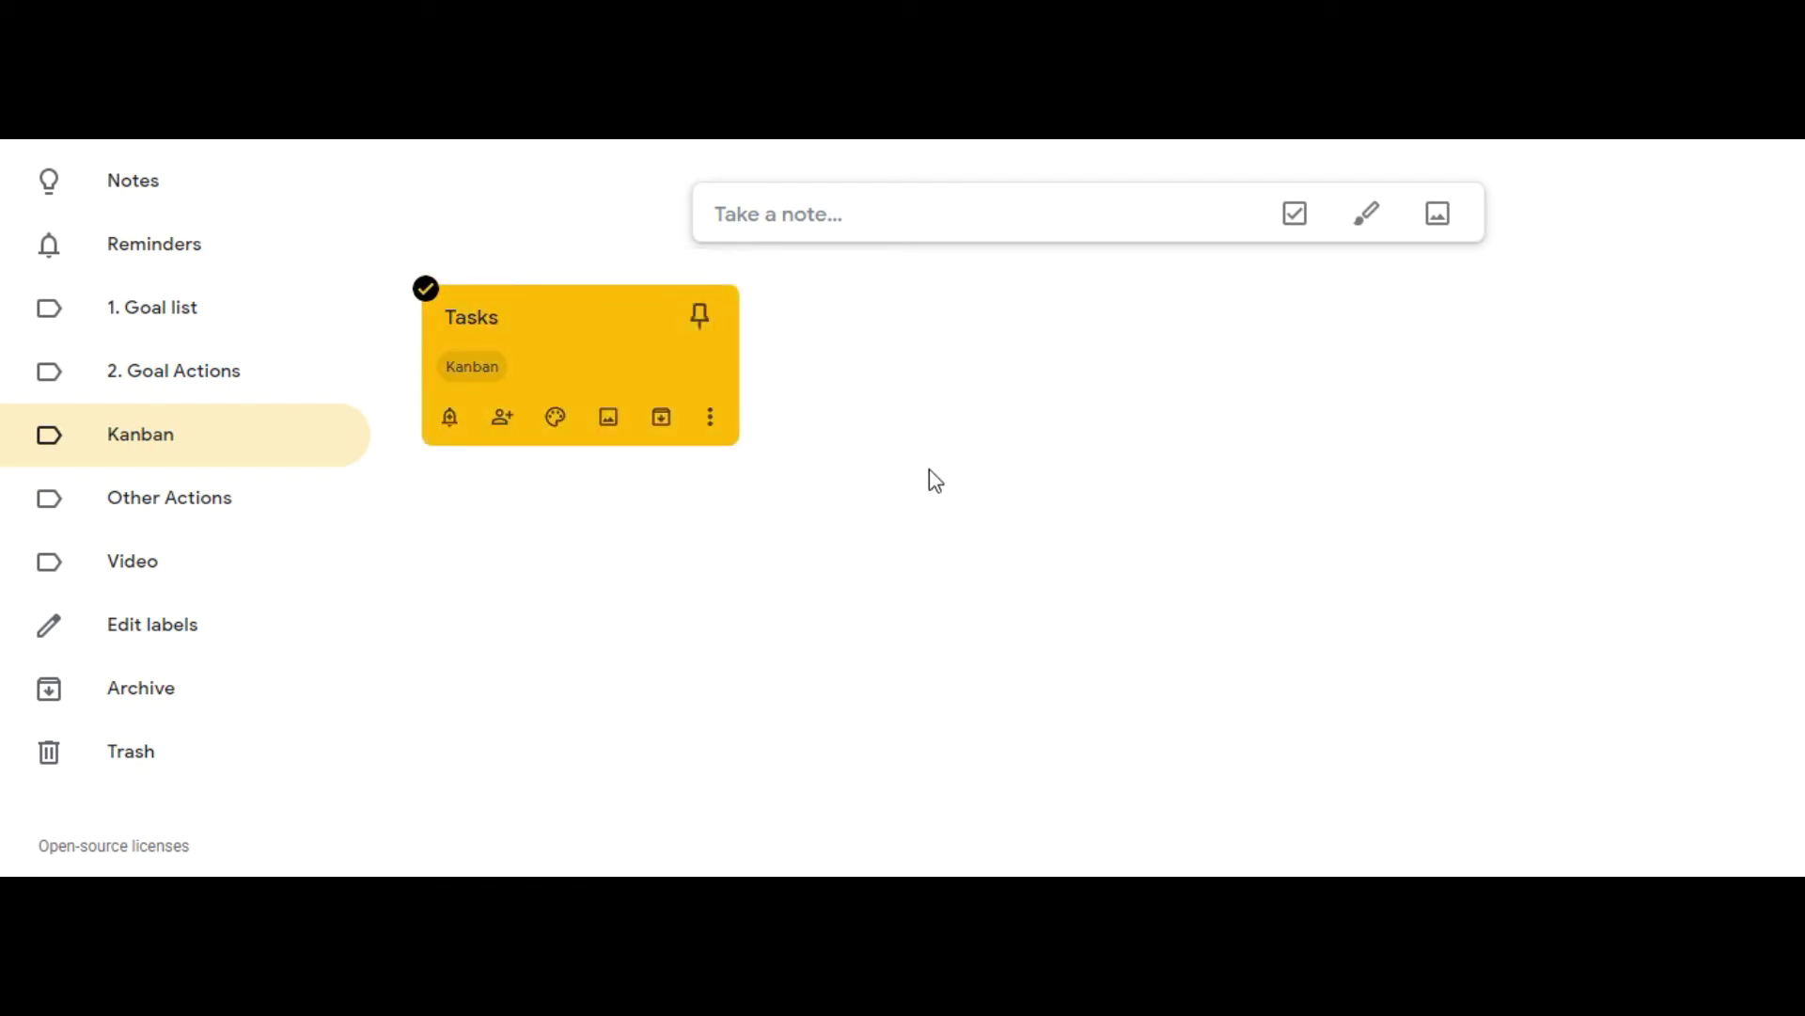
left_click(845, 213)
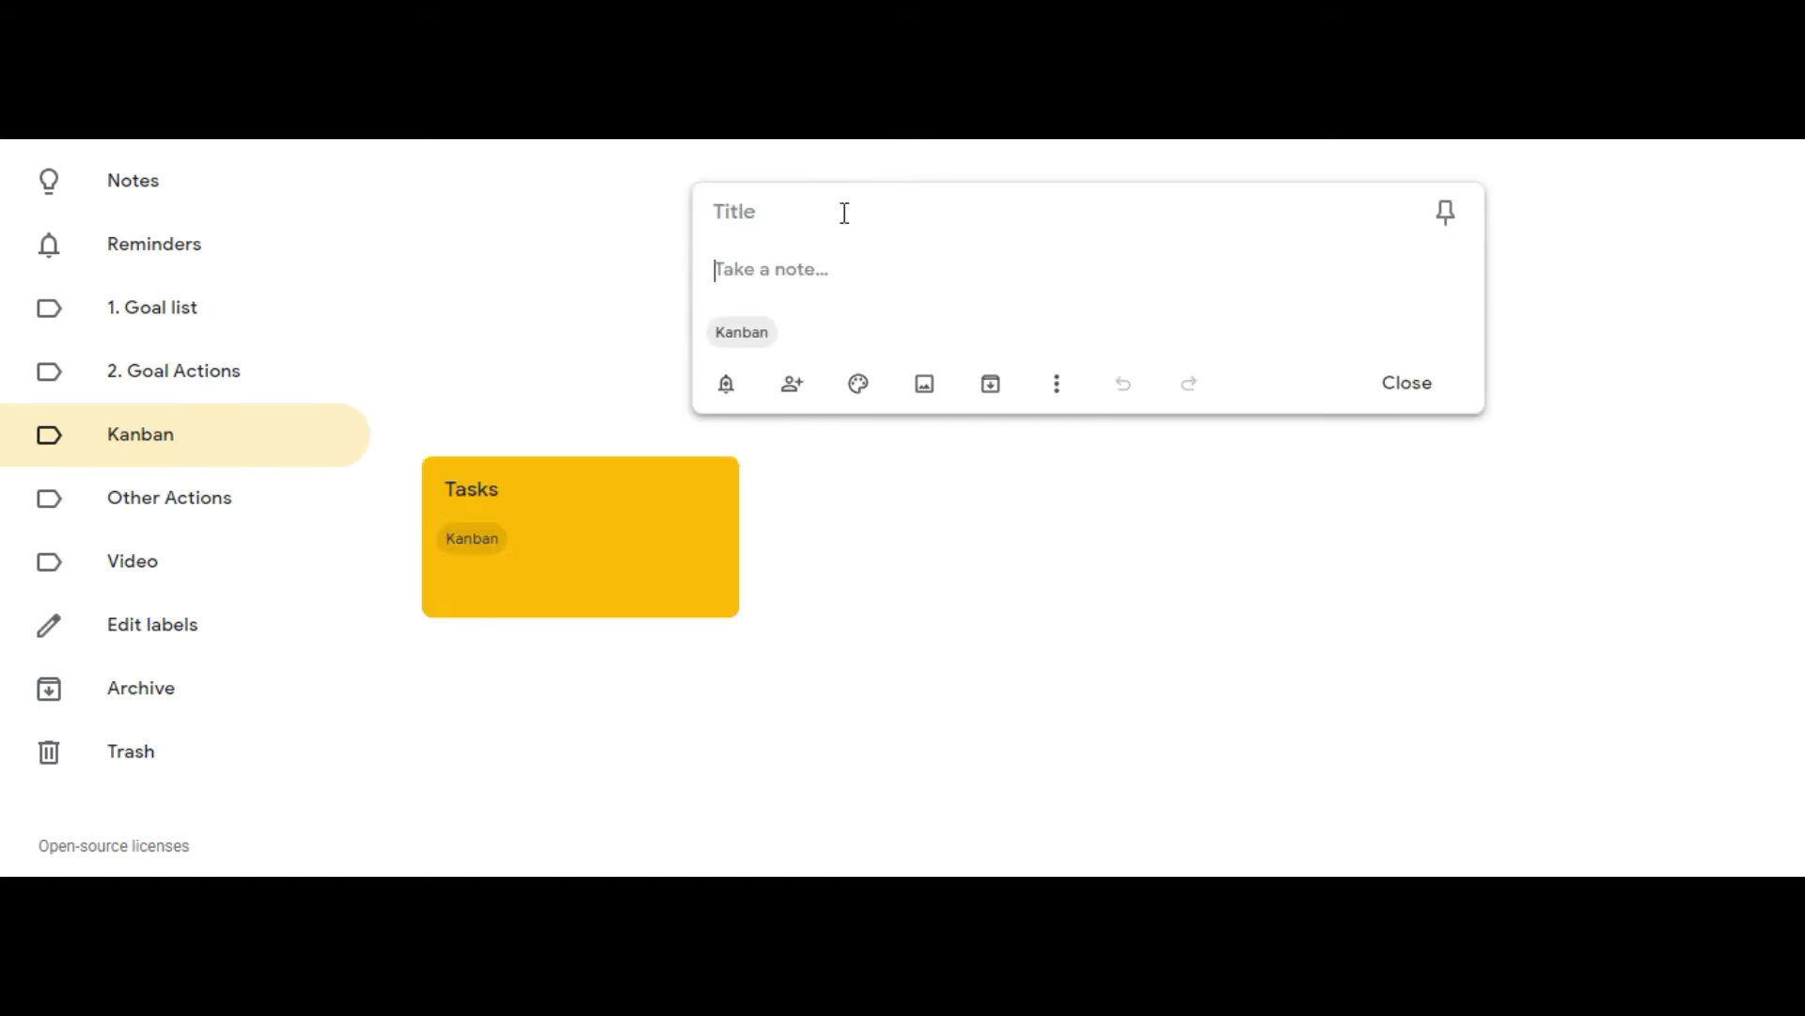
Step: Create a Kanban note titled 'Doing' and colour it blue
left_click(845, 214)
type("Doing")
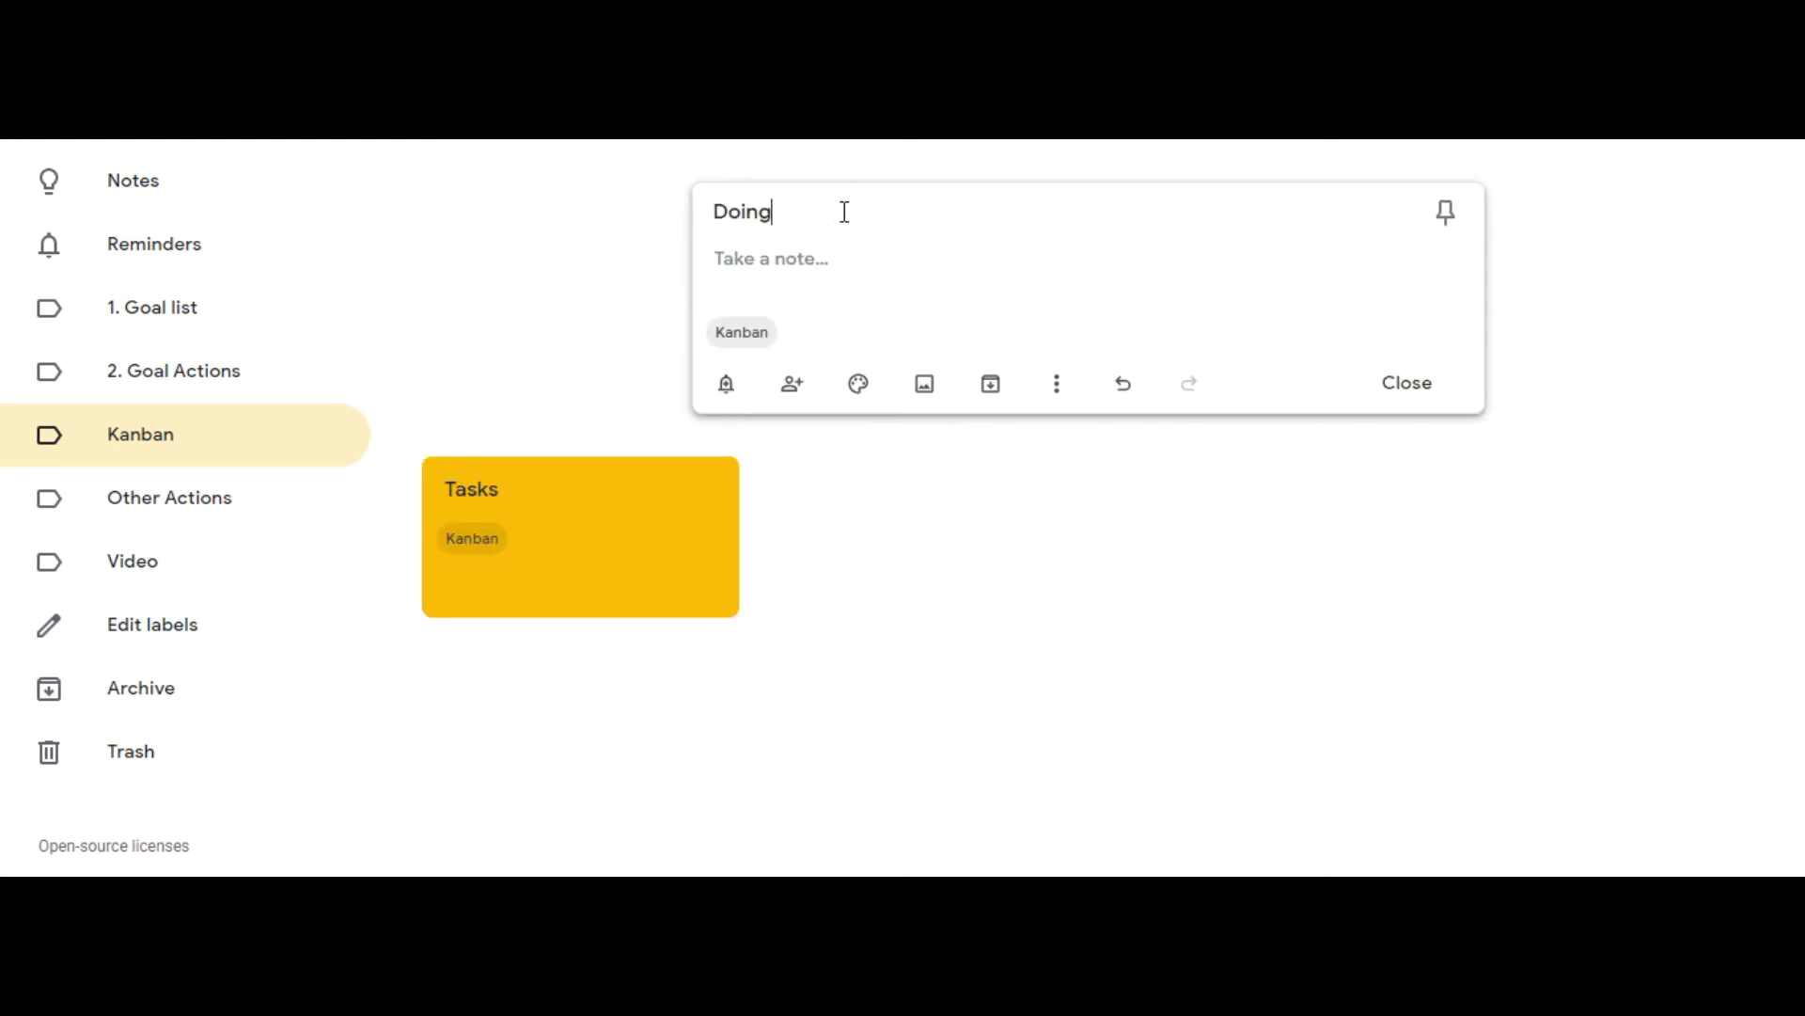
left_click(1420, 385)
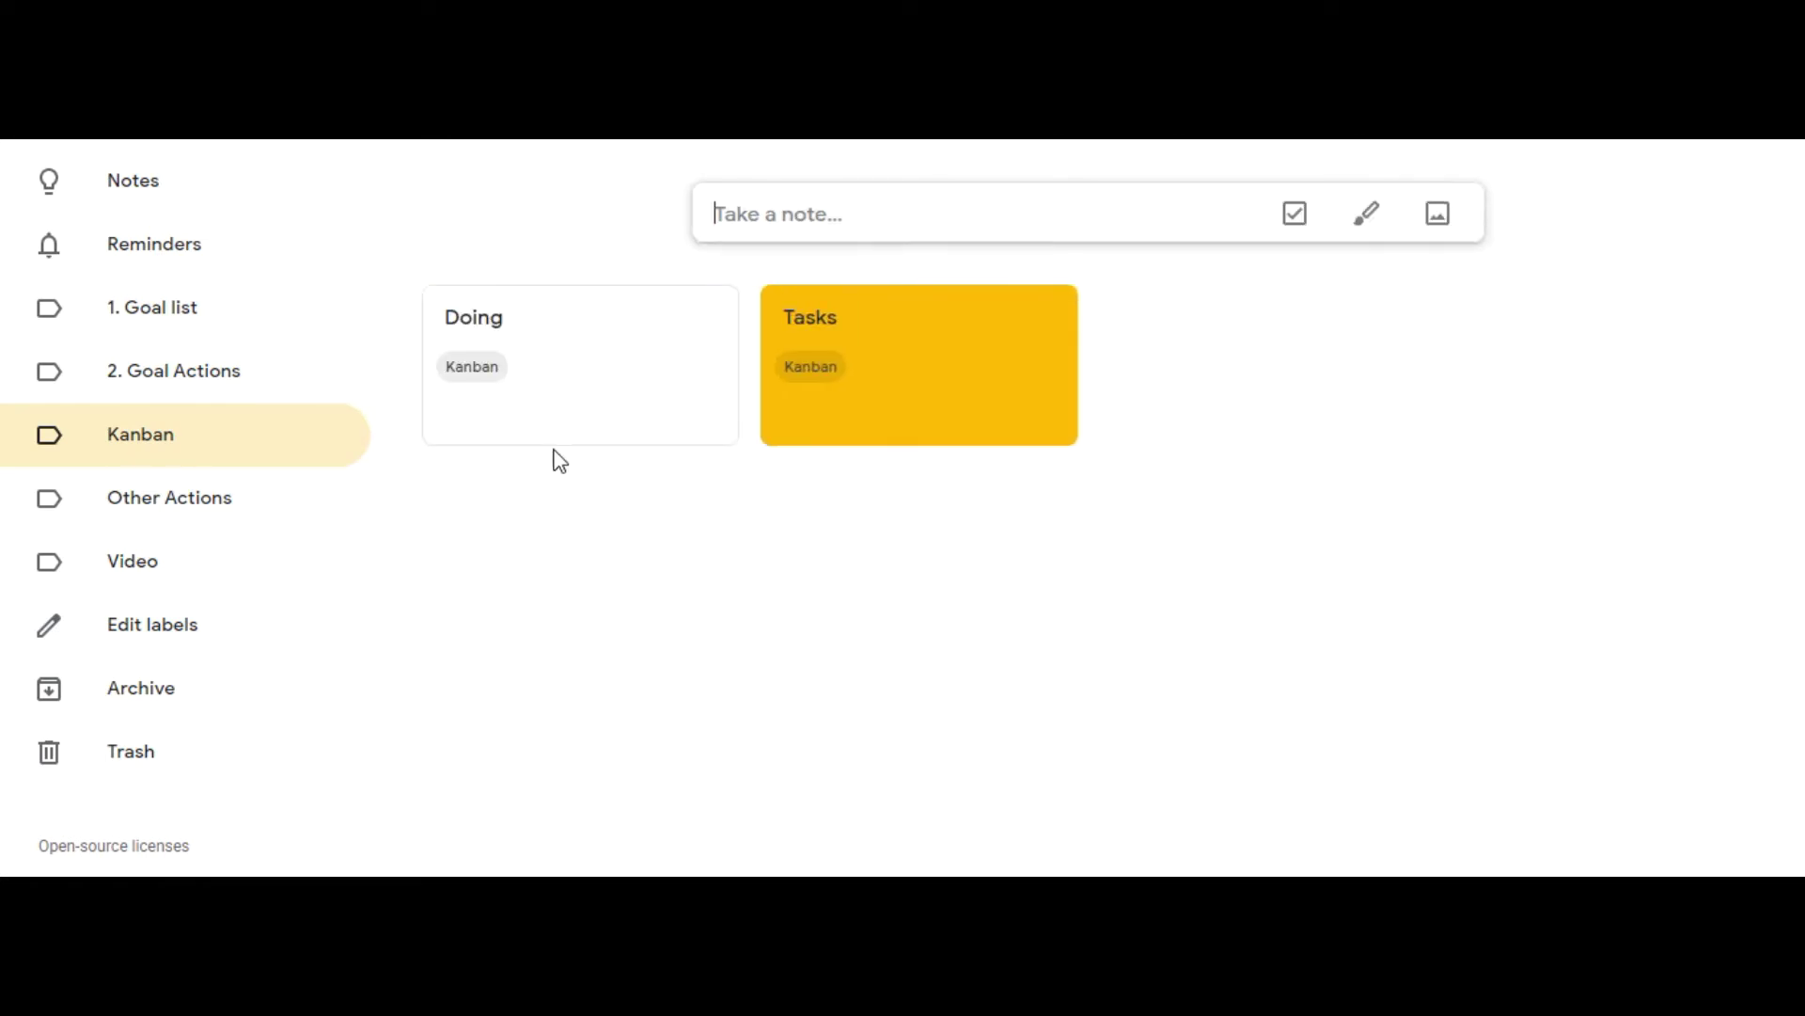
mouse_move(558, 439)
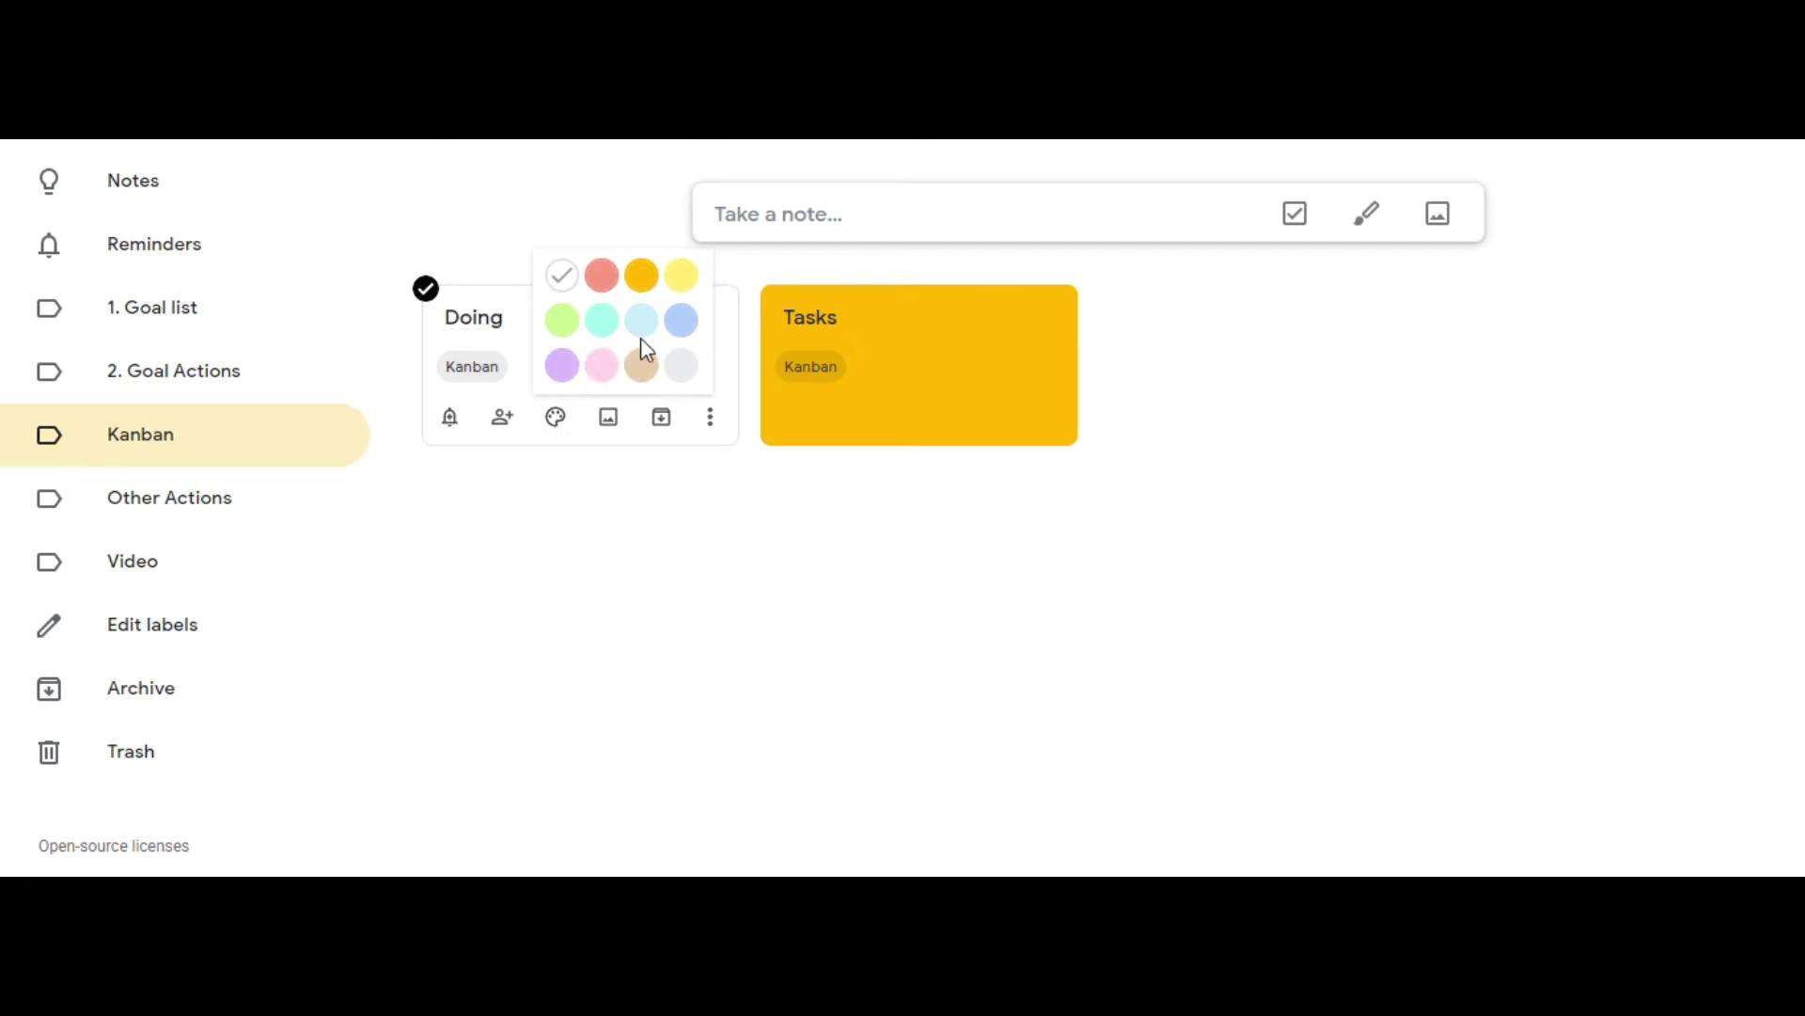
left_click(683, 328)
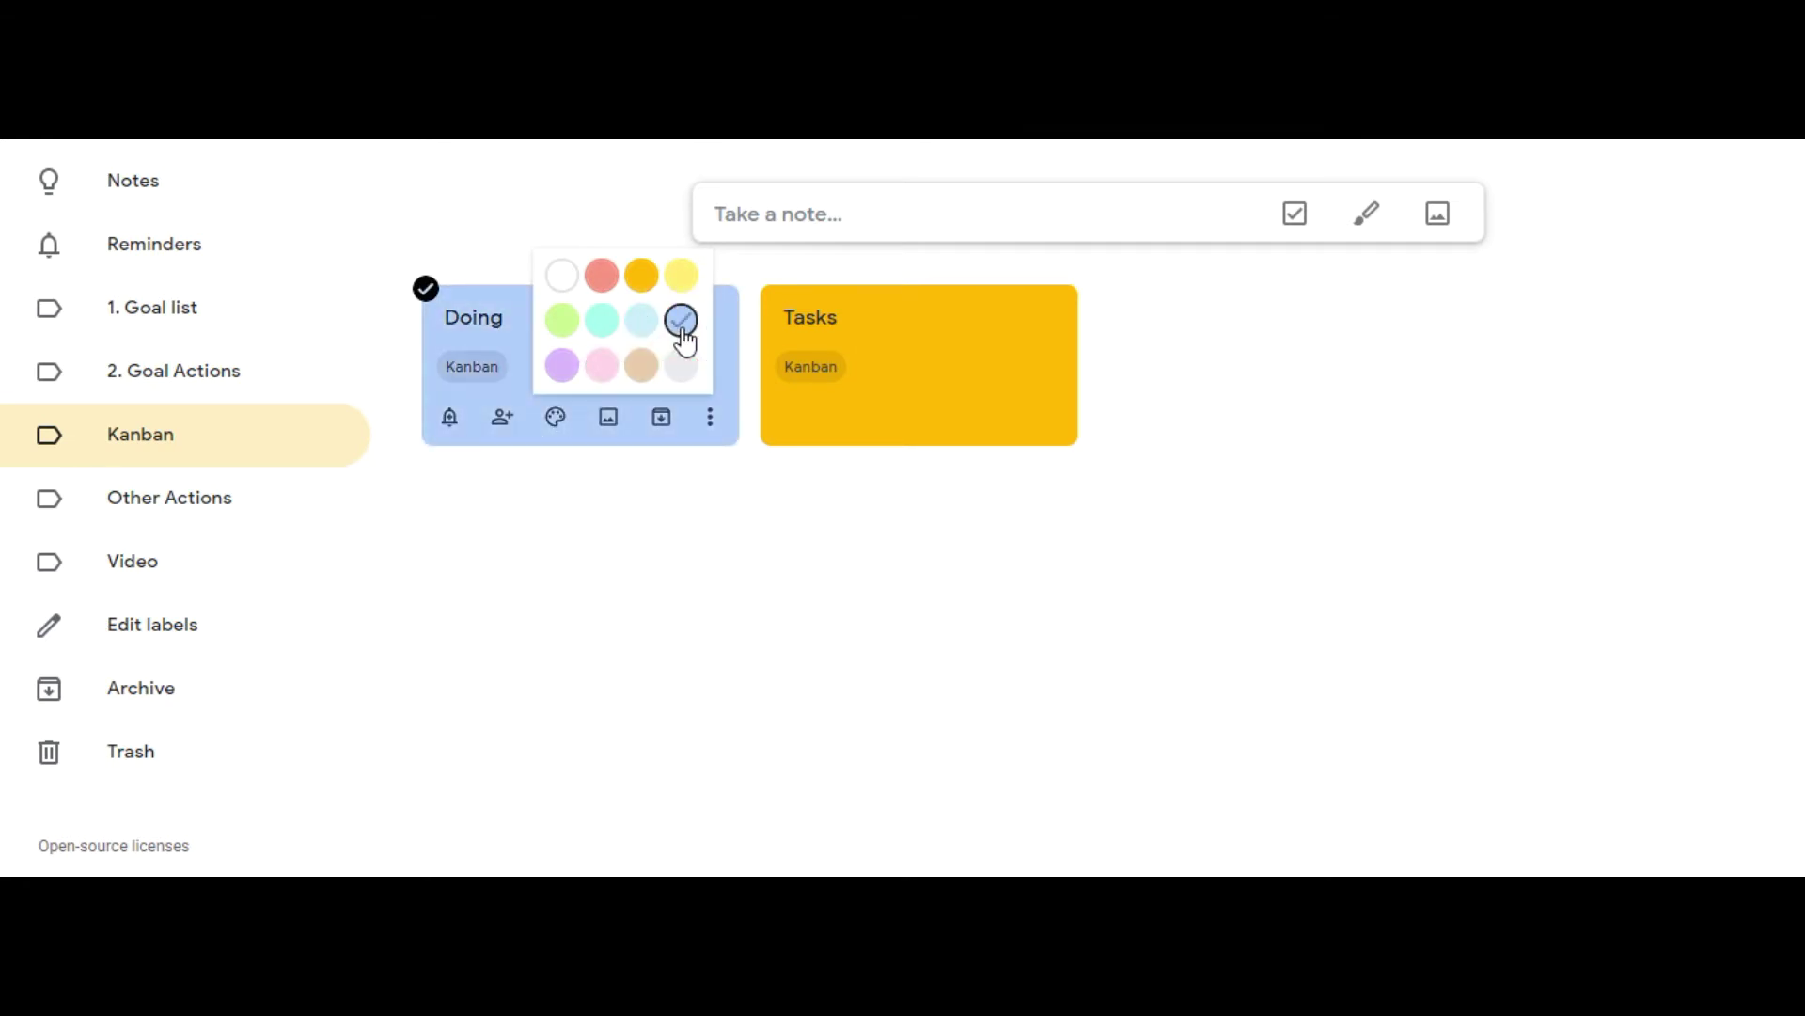
Step: Create a Kanban note titled 'Done' and colour it purple
left_click(999, 214)
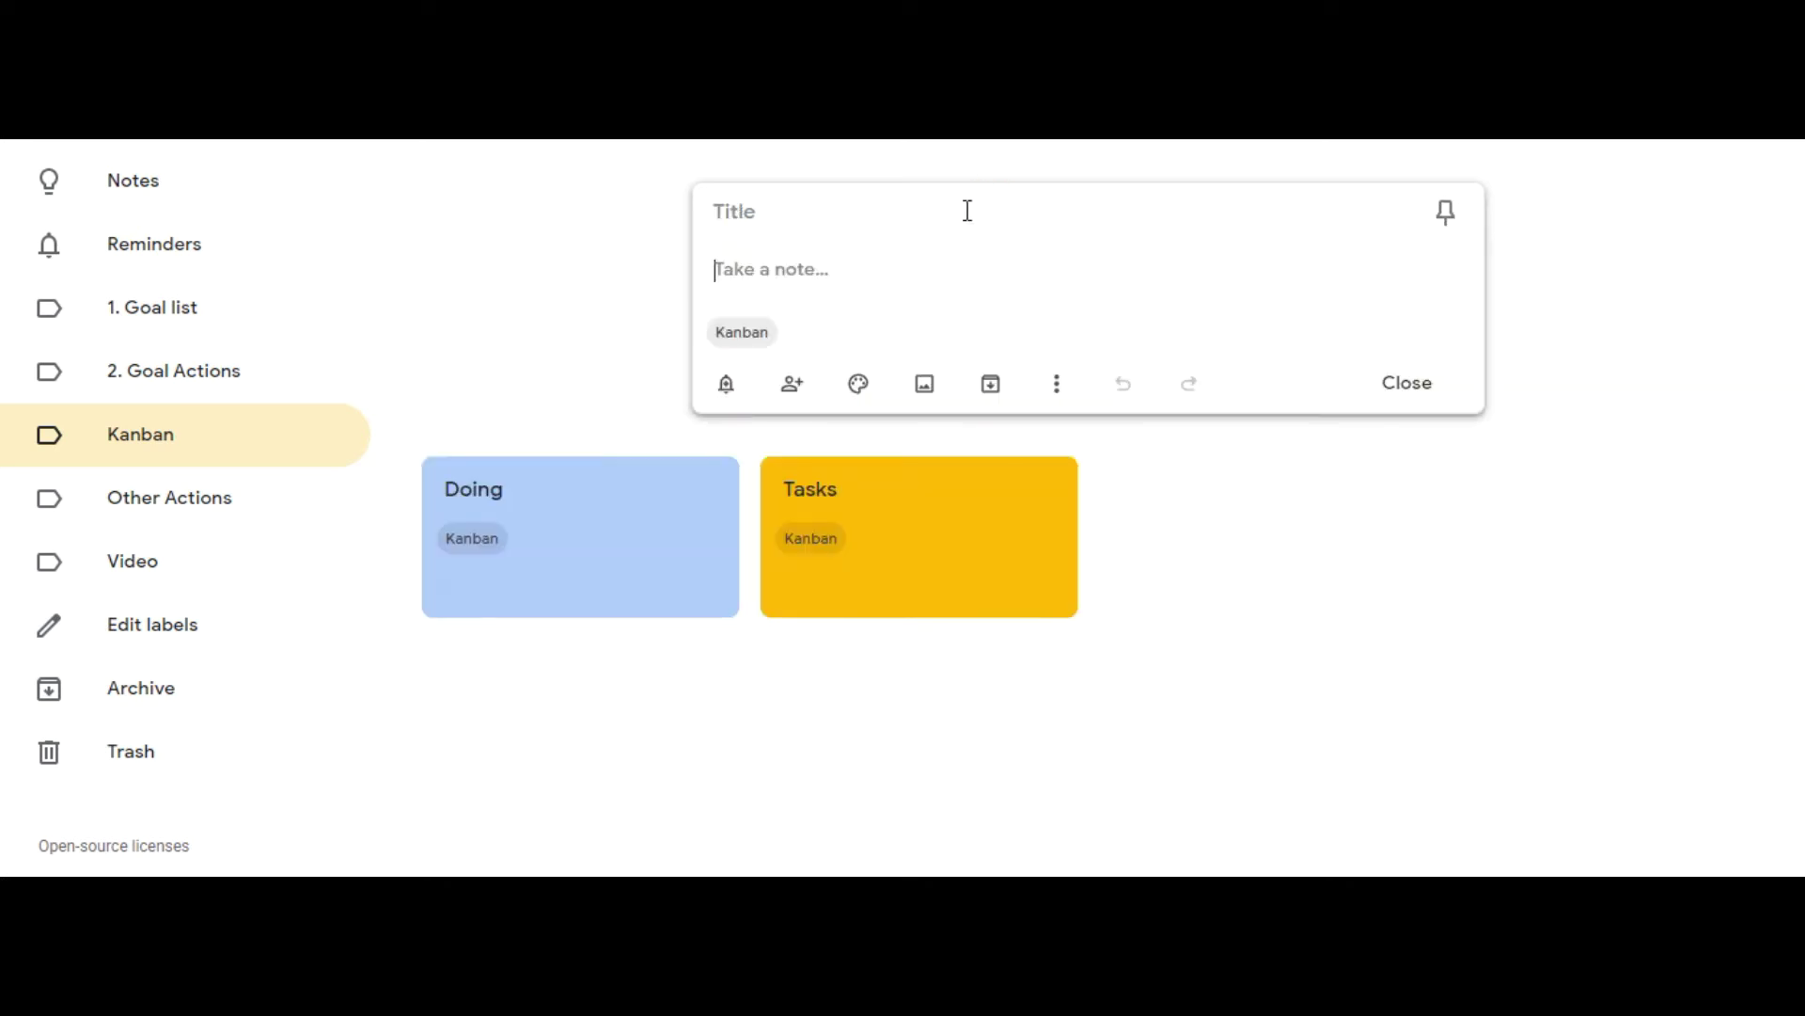
type("Done")
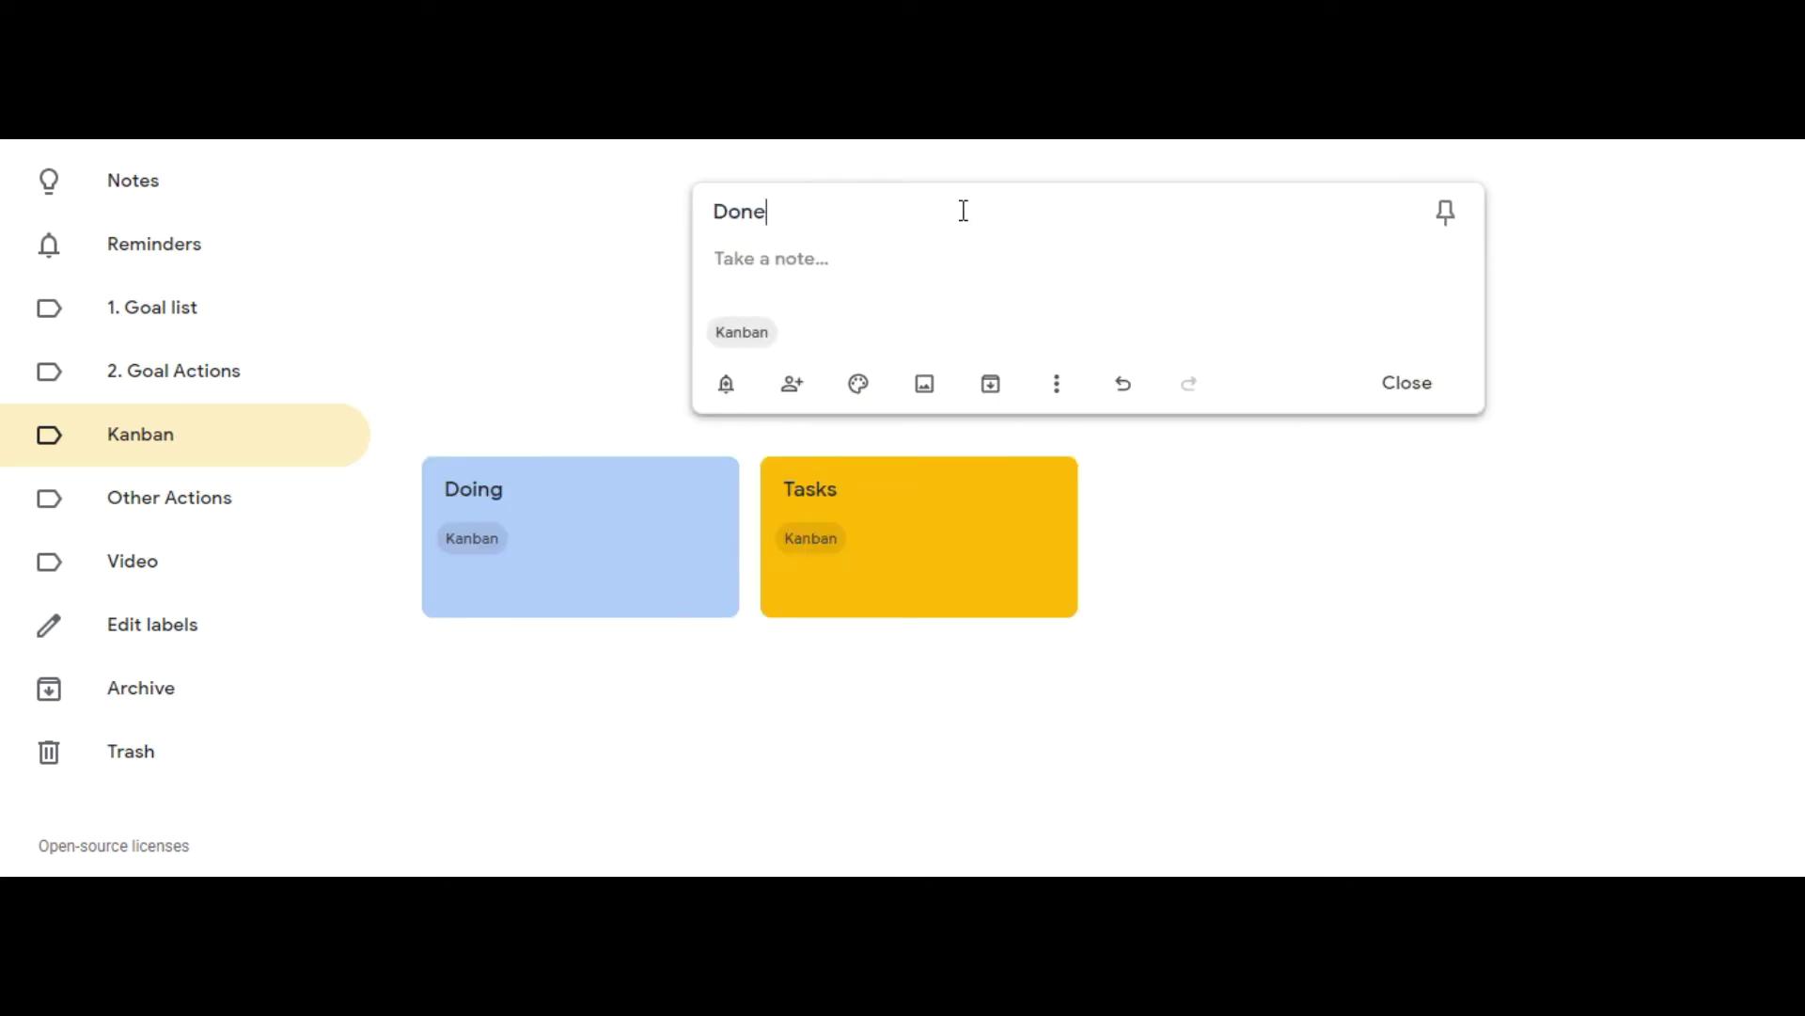
left_click(1411, 389)
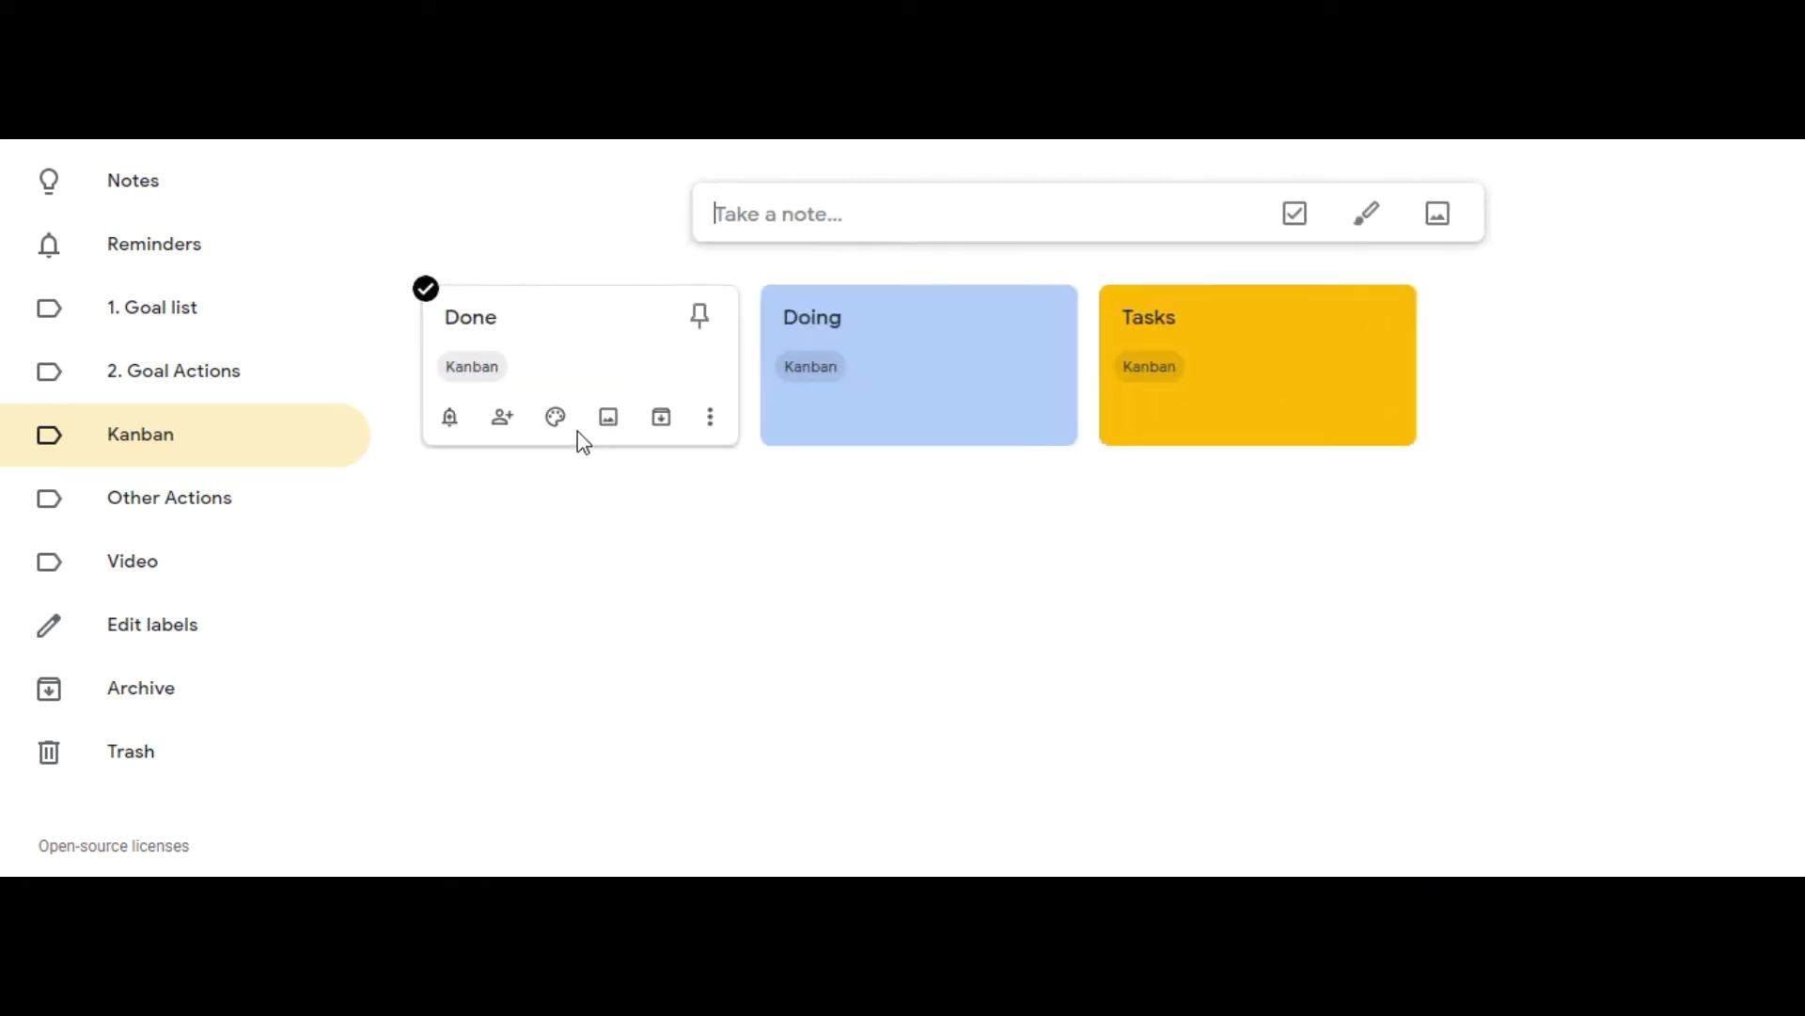
mouse_move(562, 428)
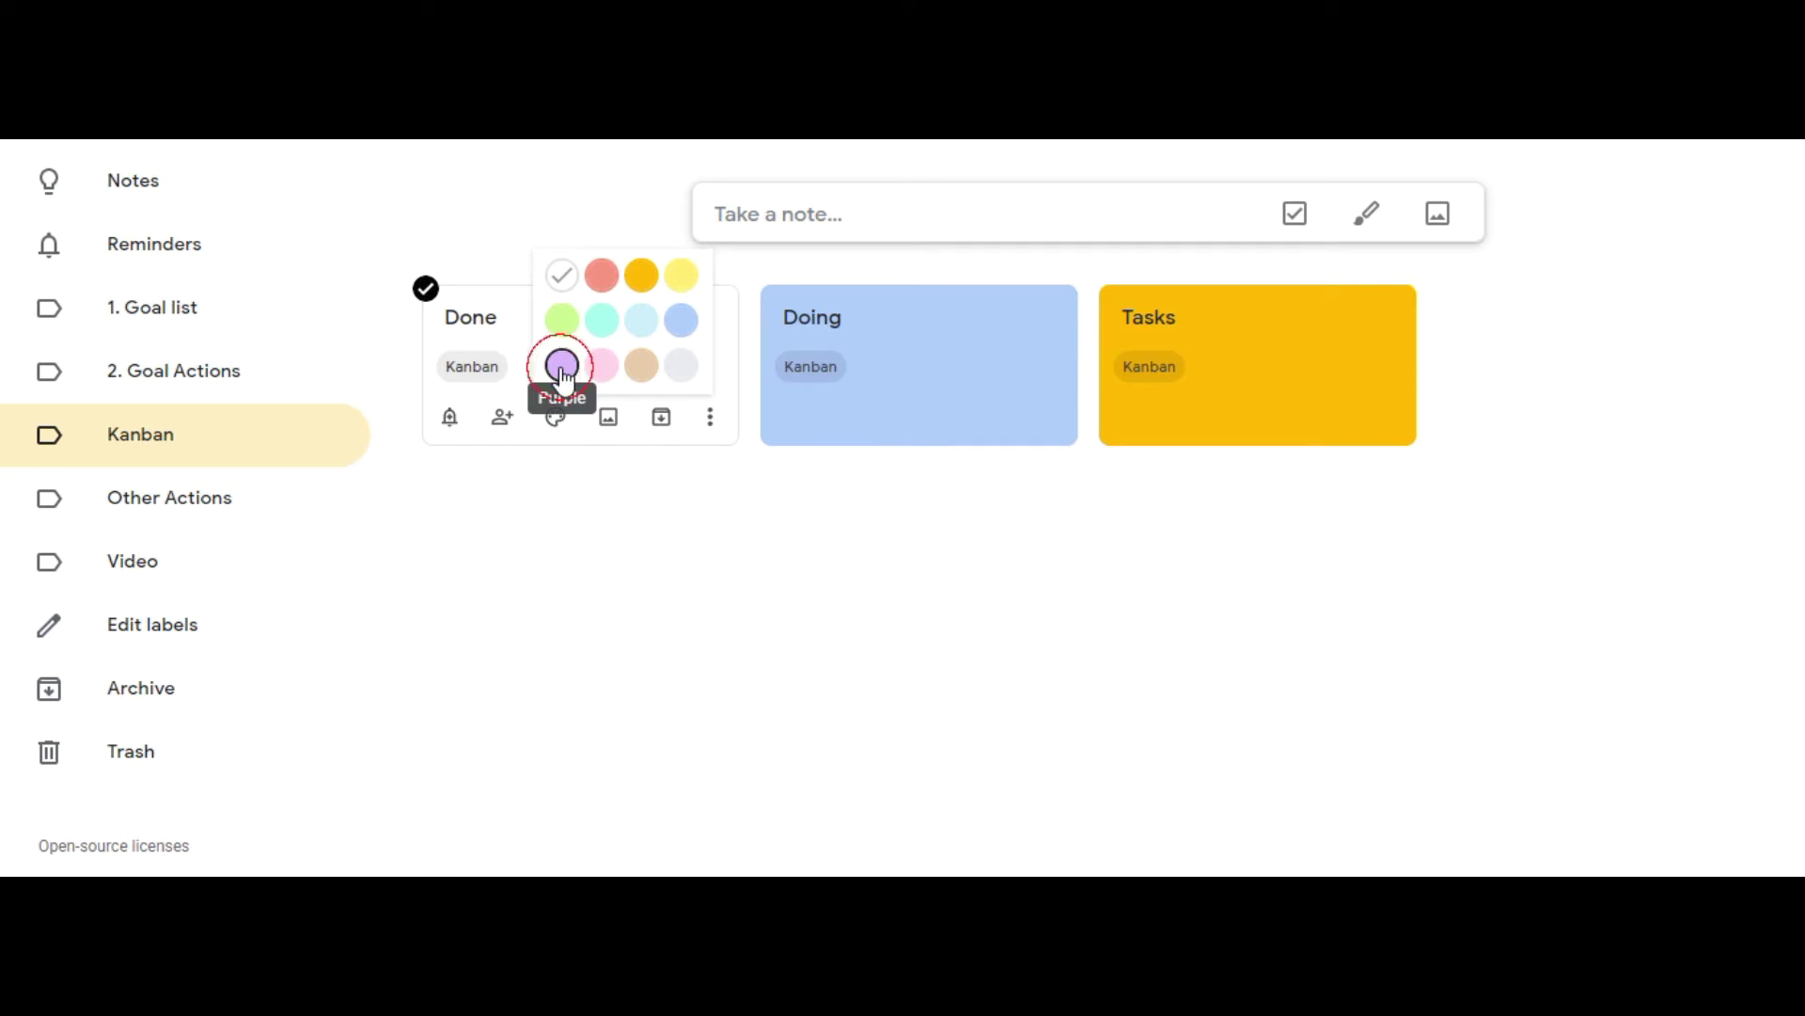
left_click(562, 367)
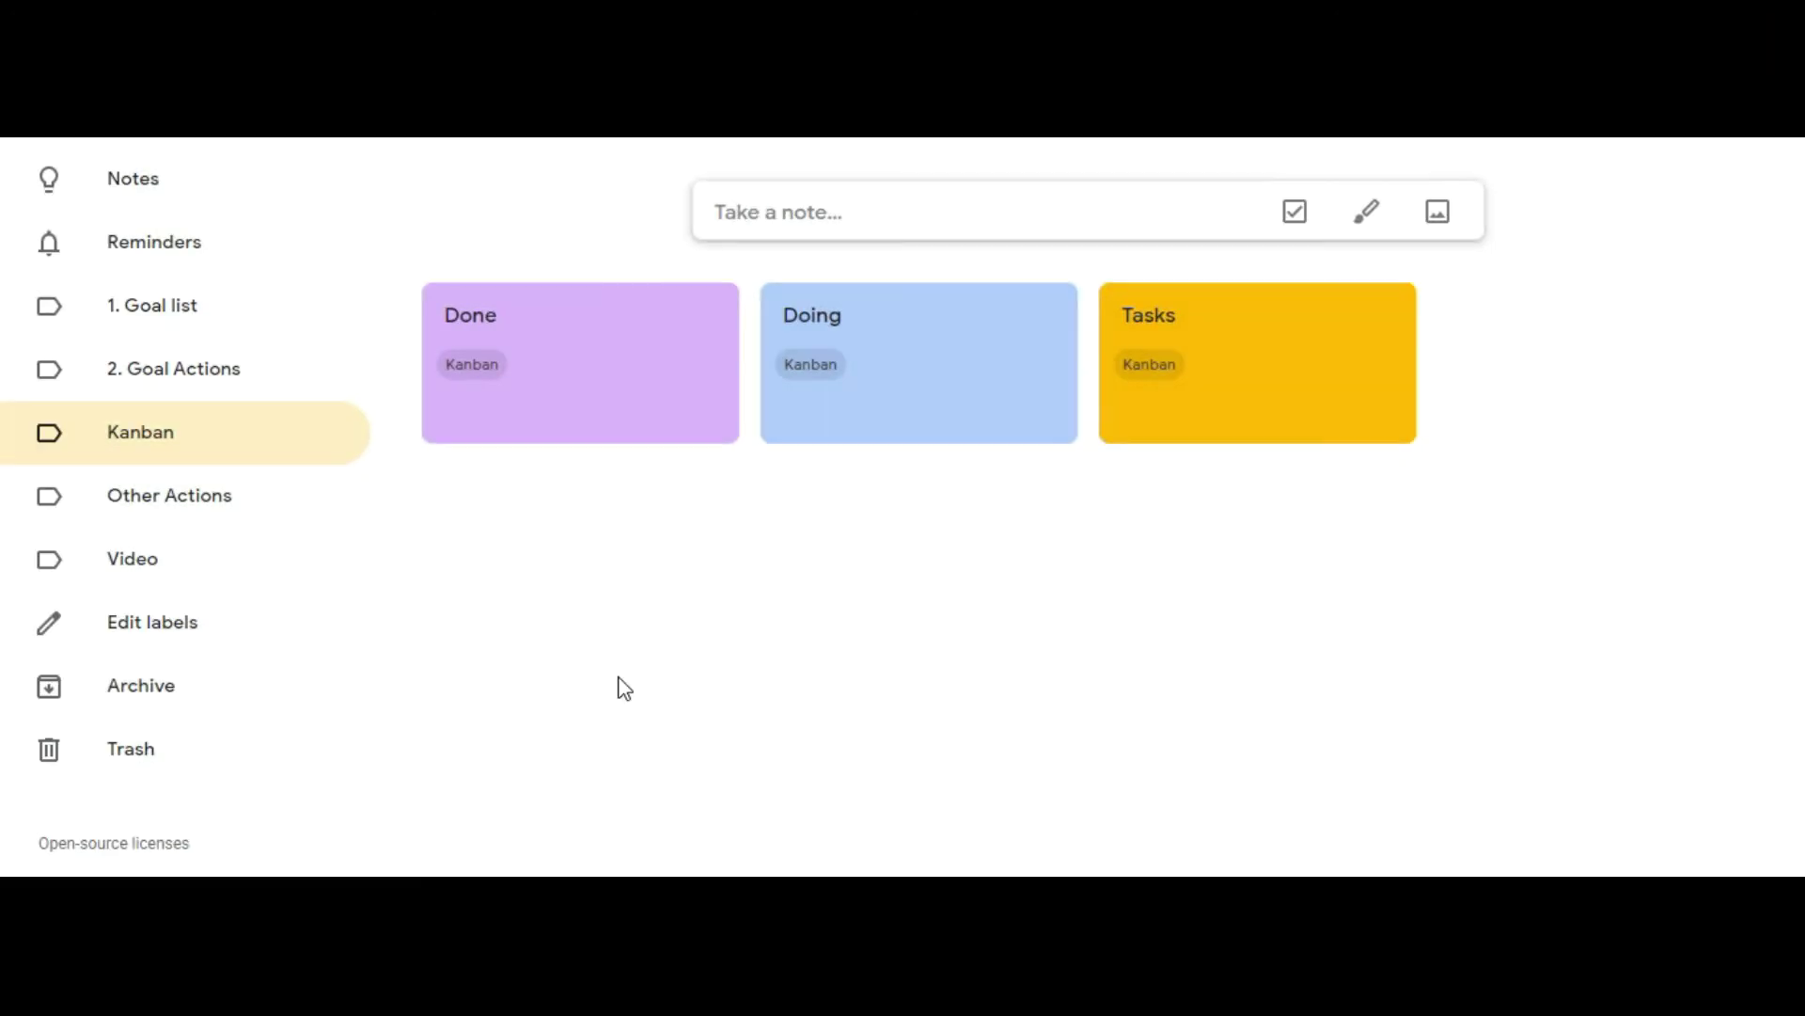
Step: Pin and unpin Doing, then Tasks, so the notes read Tasks, Doing, Done
mouse_move(1032, 346)
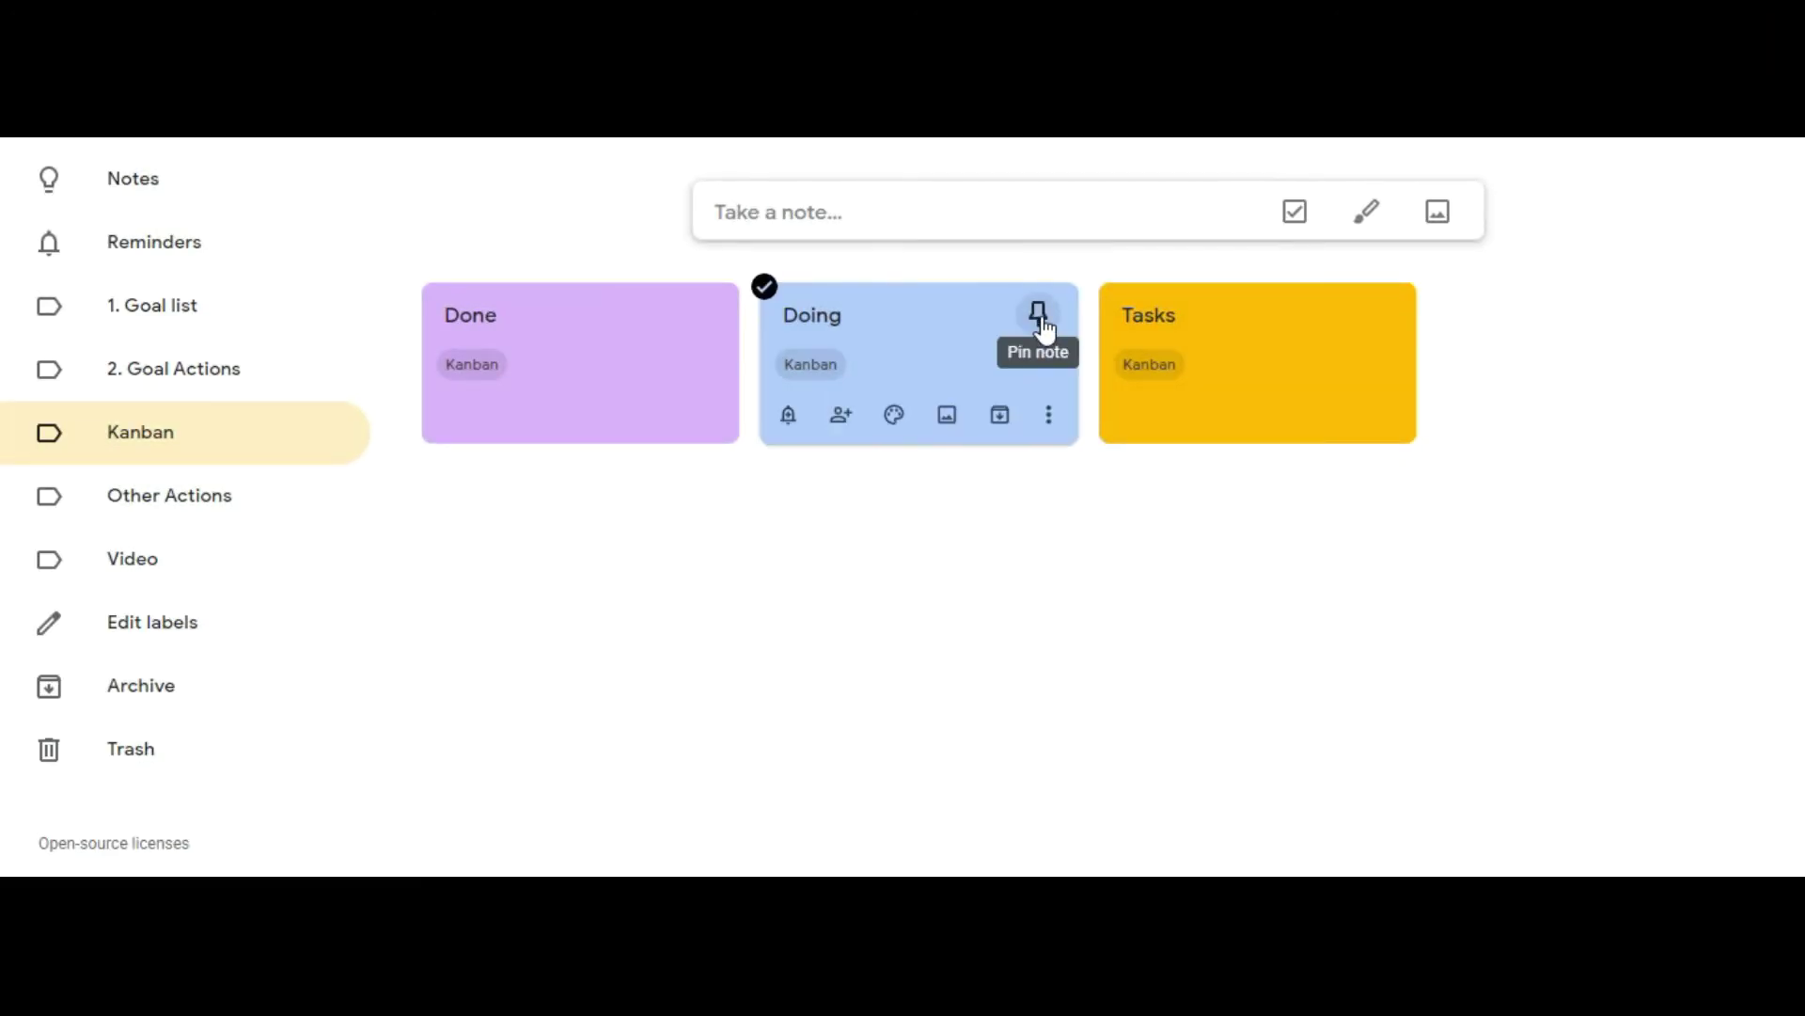
left_click(1042, 320)
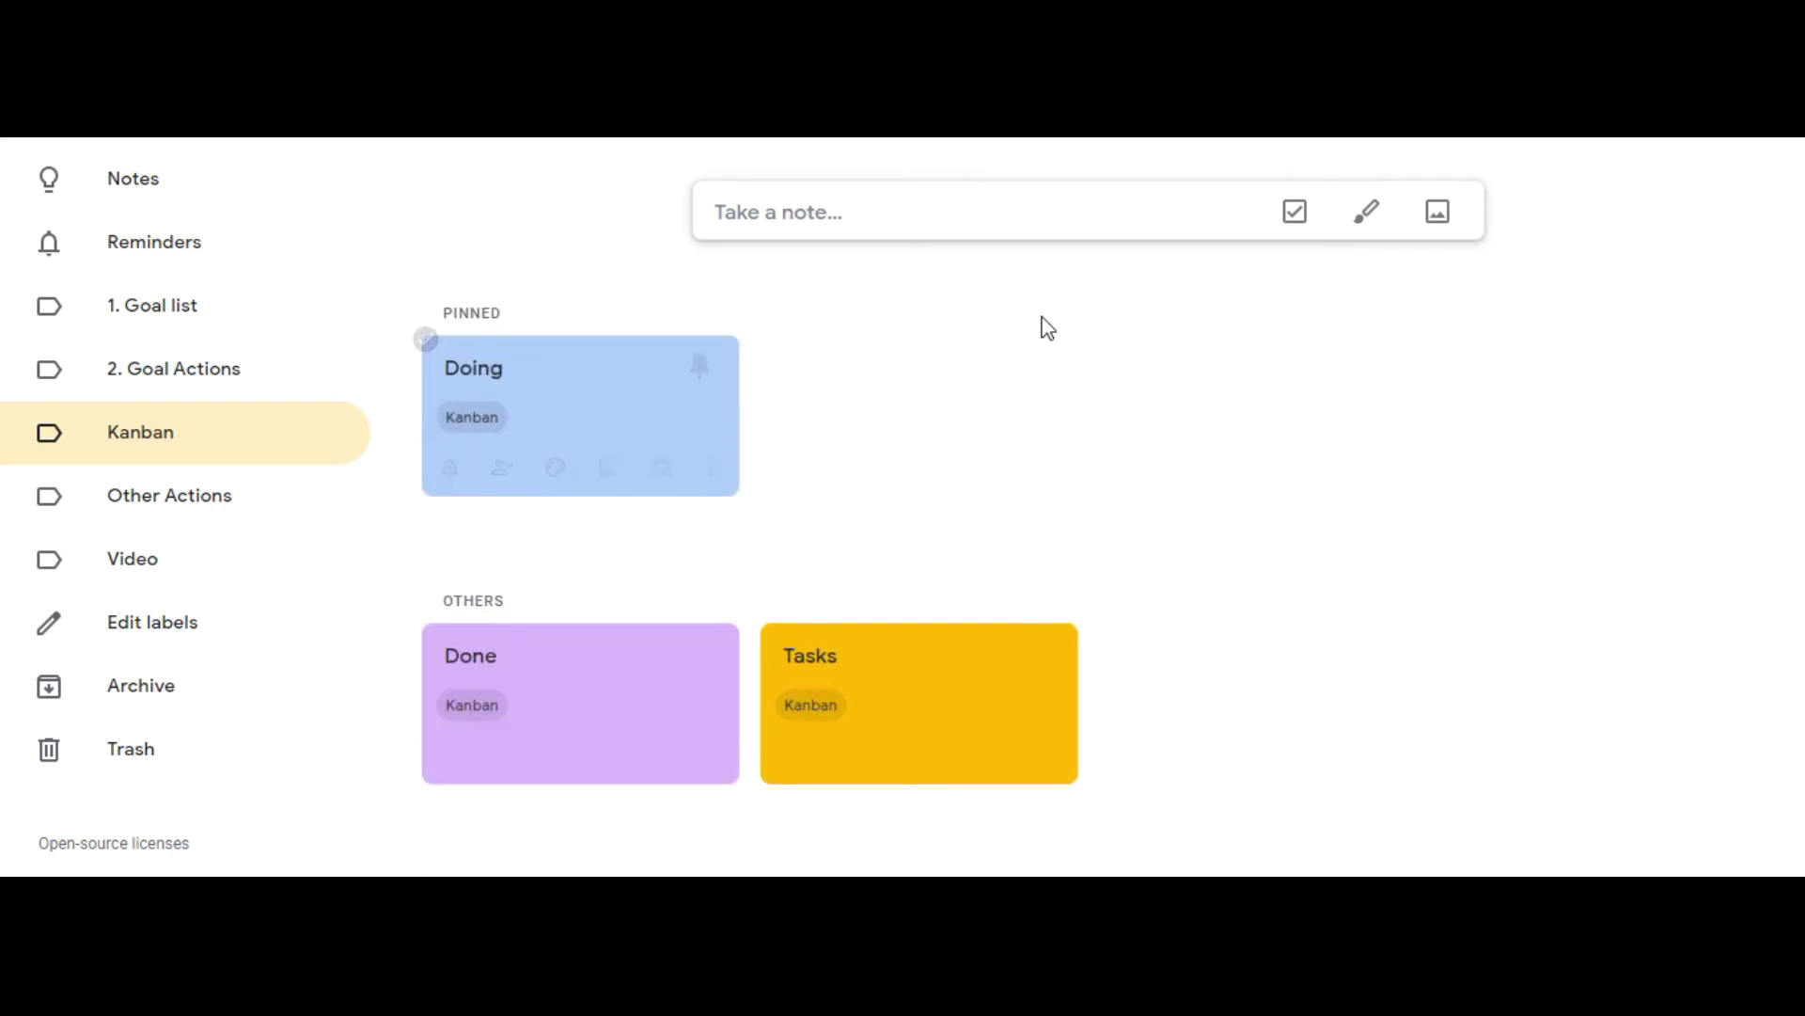
left_click(705, 380)
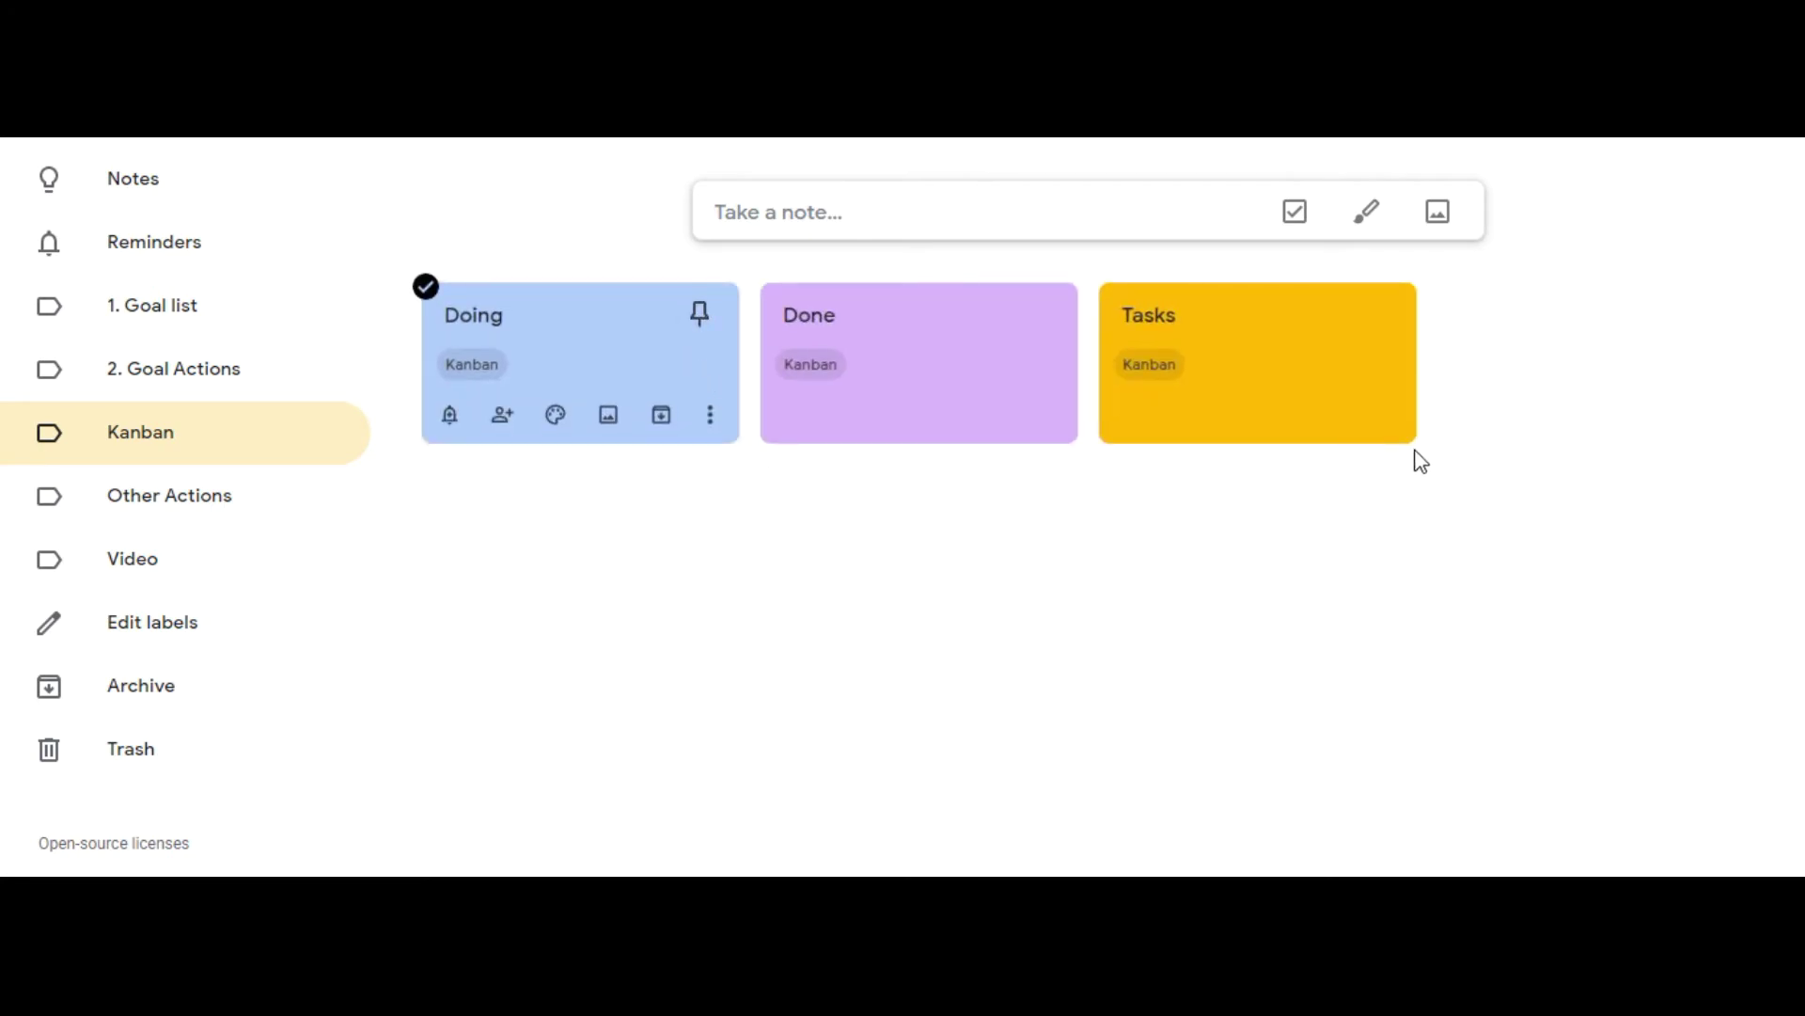
mouse_move(1401, 357)
left_click(1378, 314)
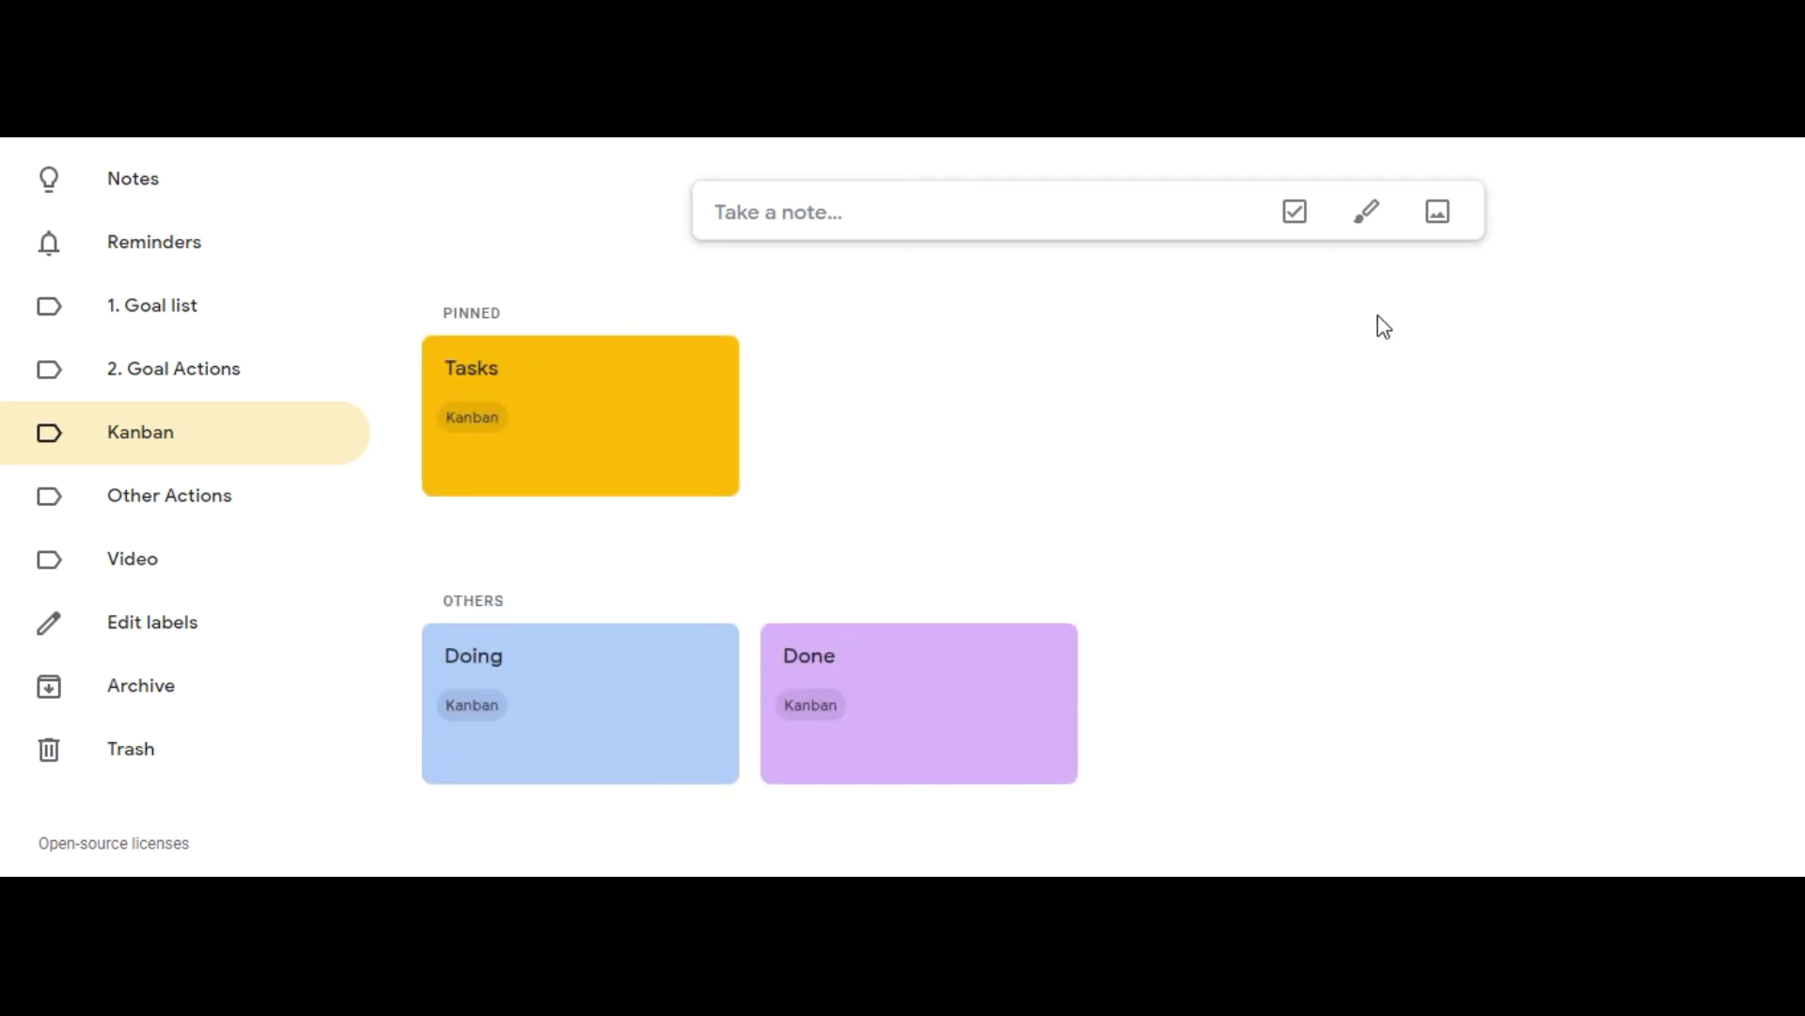
left_click(698, 365)
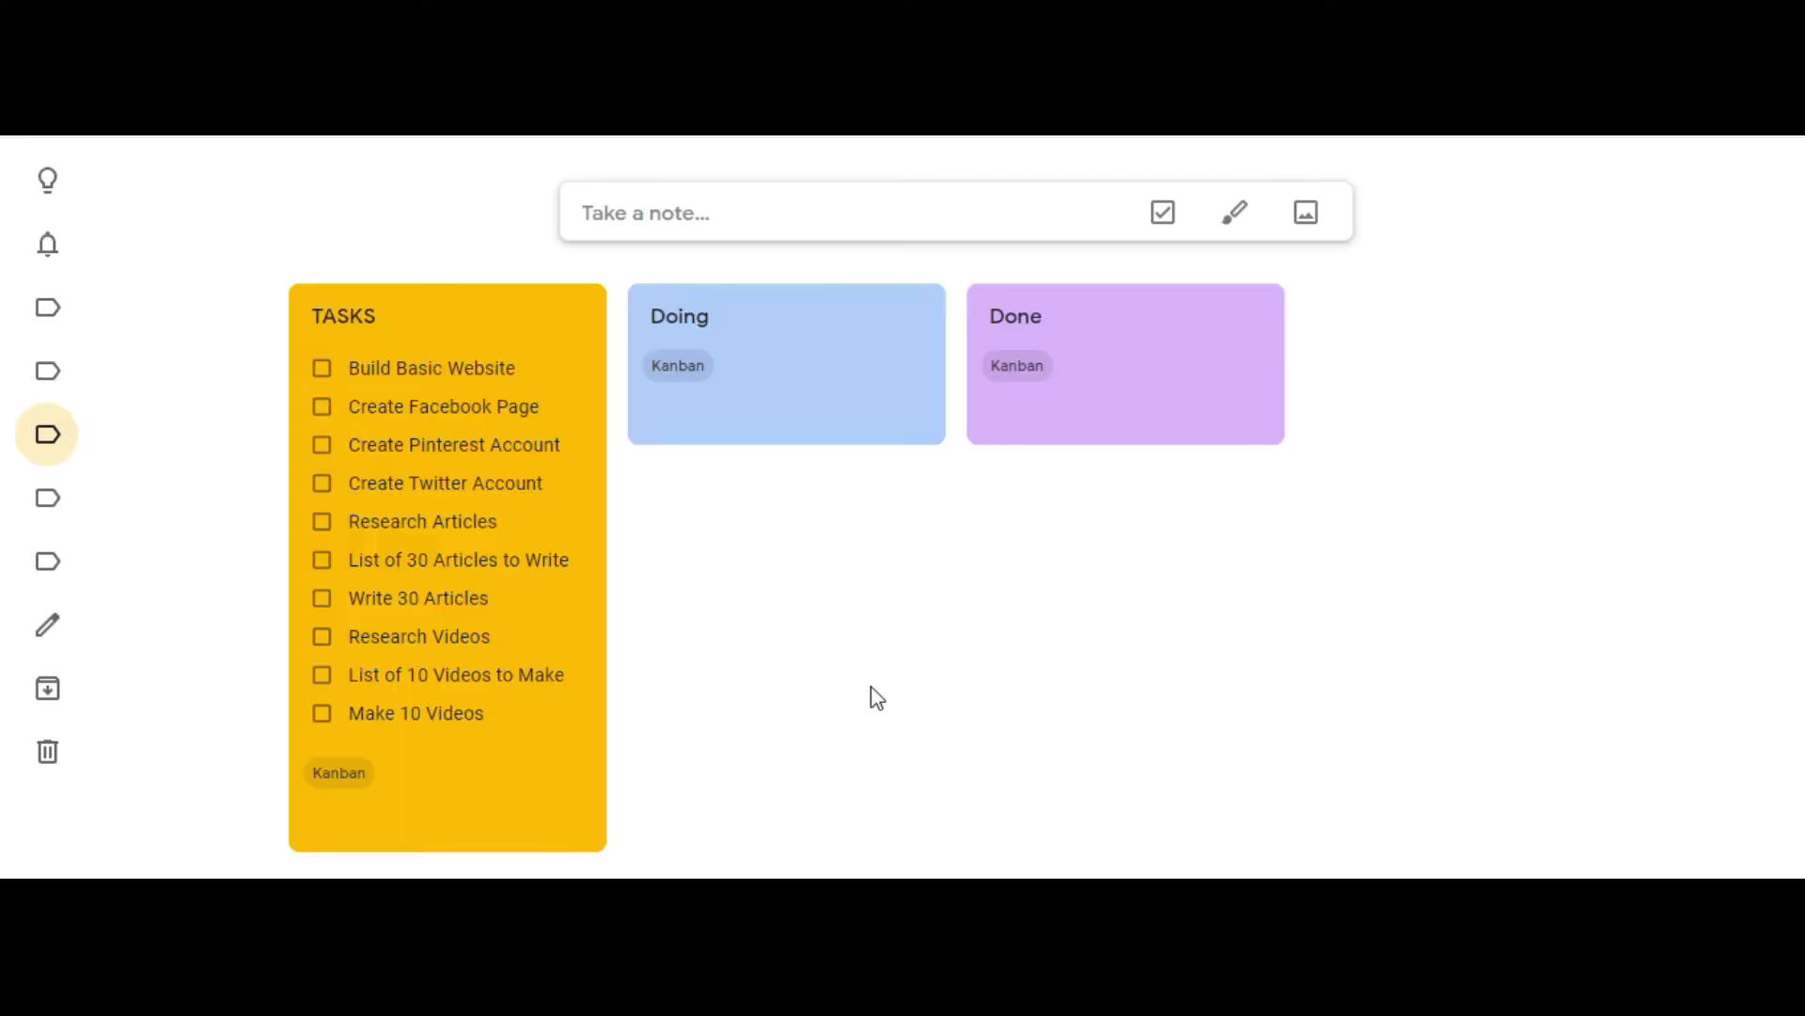
Step: Write Build Basic Website, Create Facebook Page, Create Pinterest Account, Create Twitter Account in Doing
left_click(850, 338)
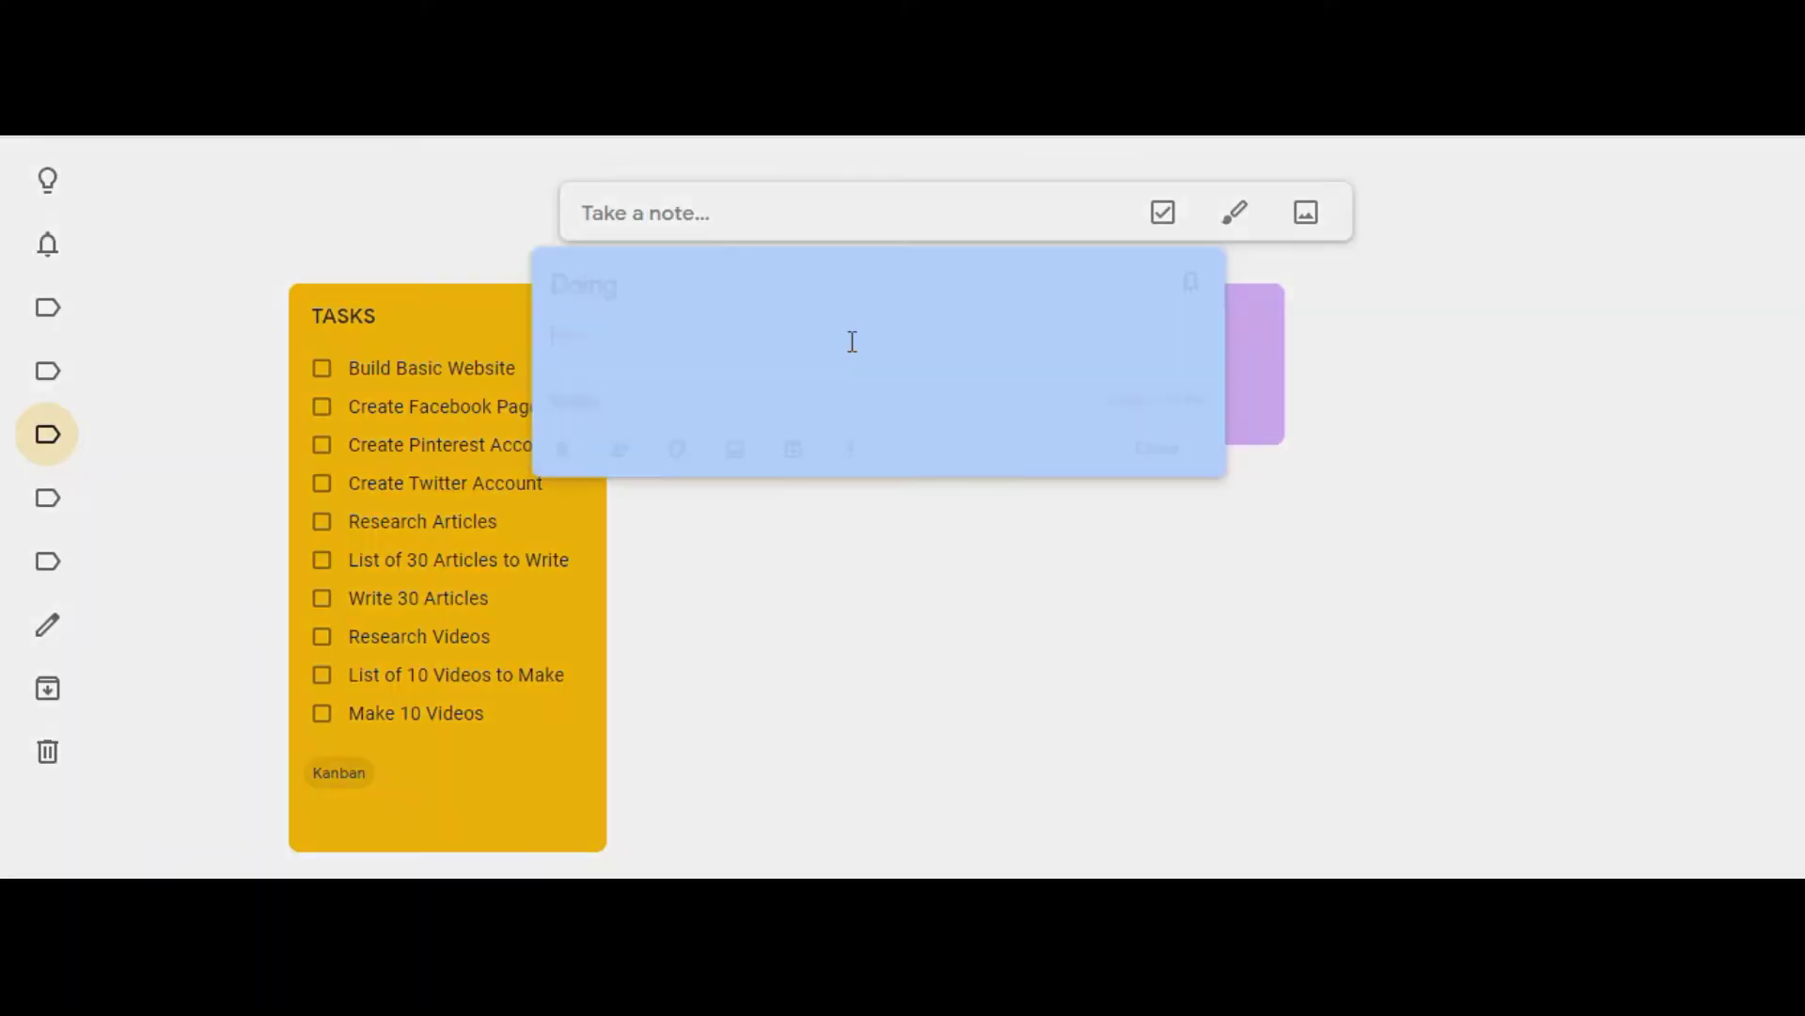
left_click(758, 339)
type("Build Basic Website")
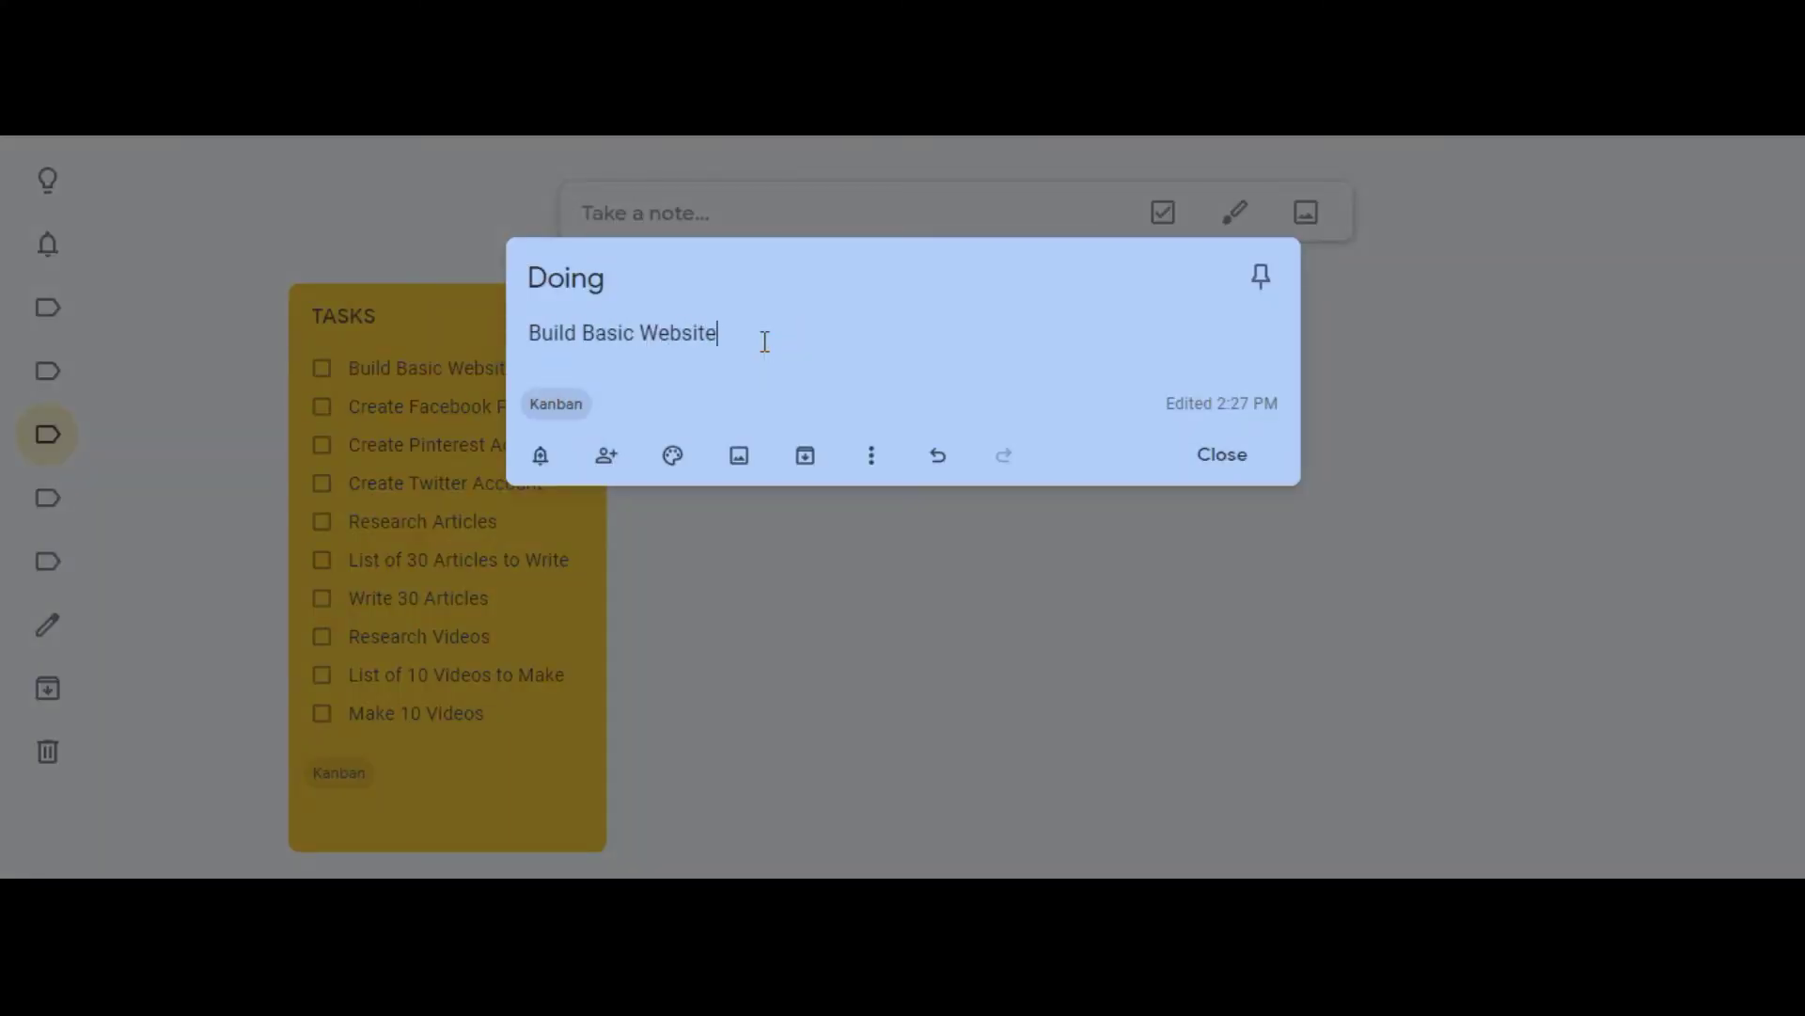
key("Return")
type("Create Facebook Page")
key("Return")
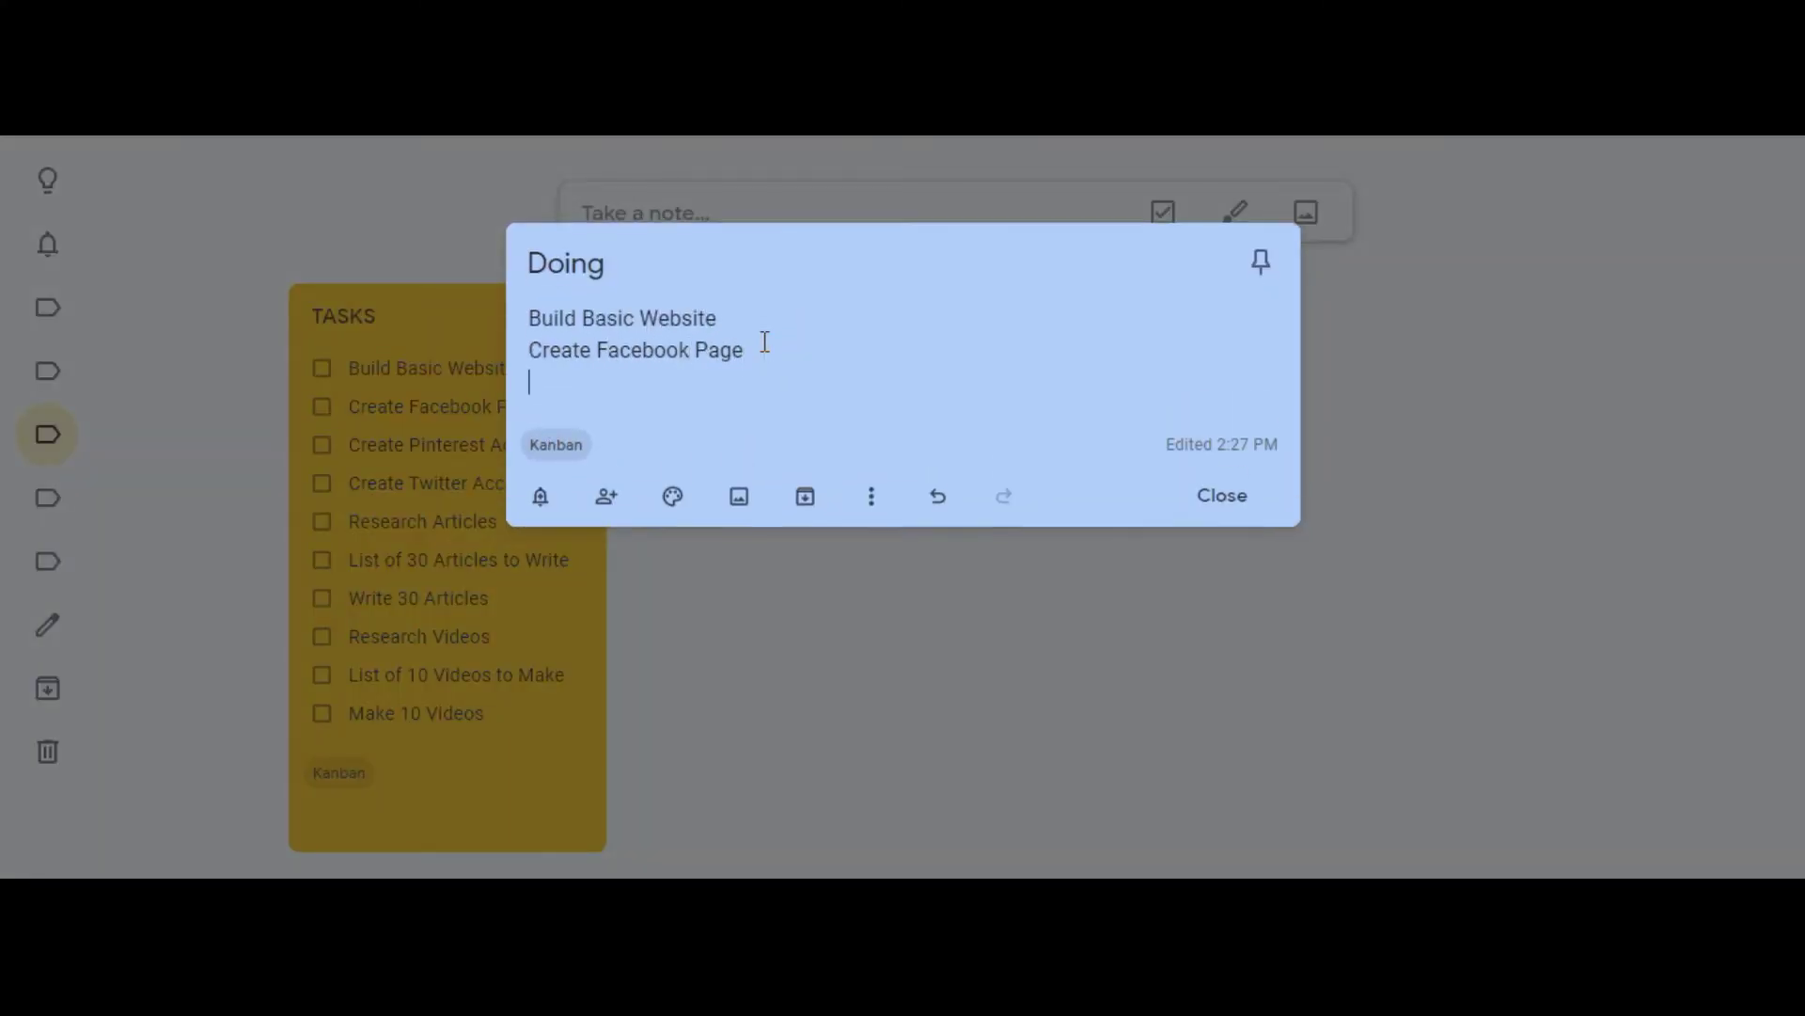
type("Create Pinterest Account")
key("Return")
type("Create Twitter Account")
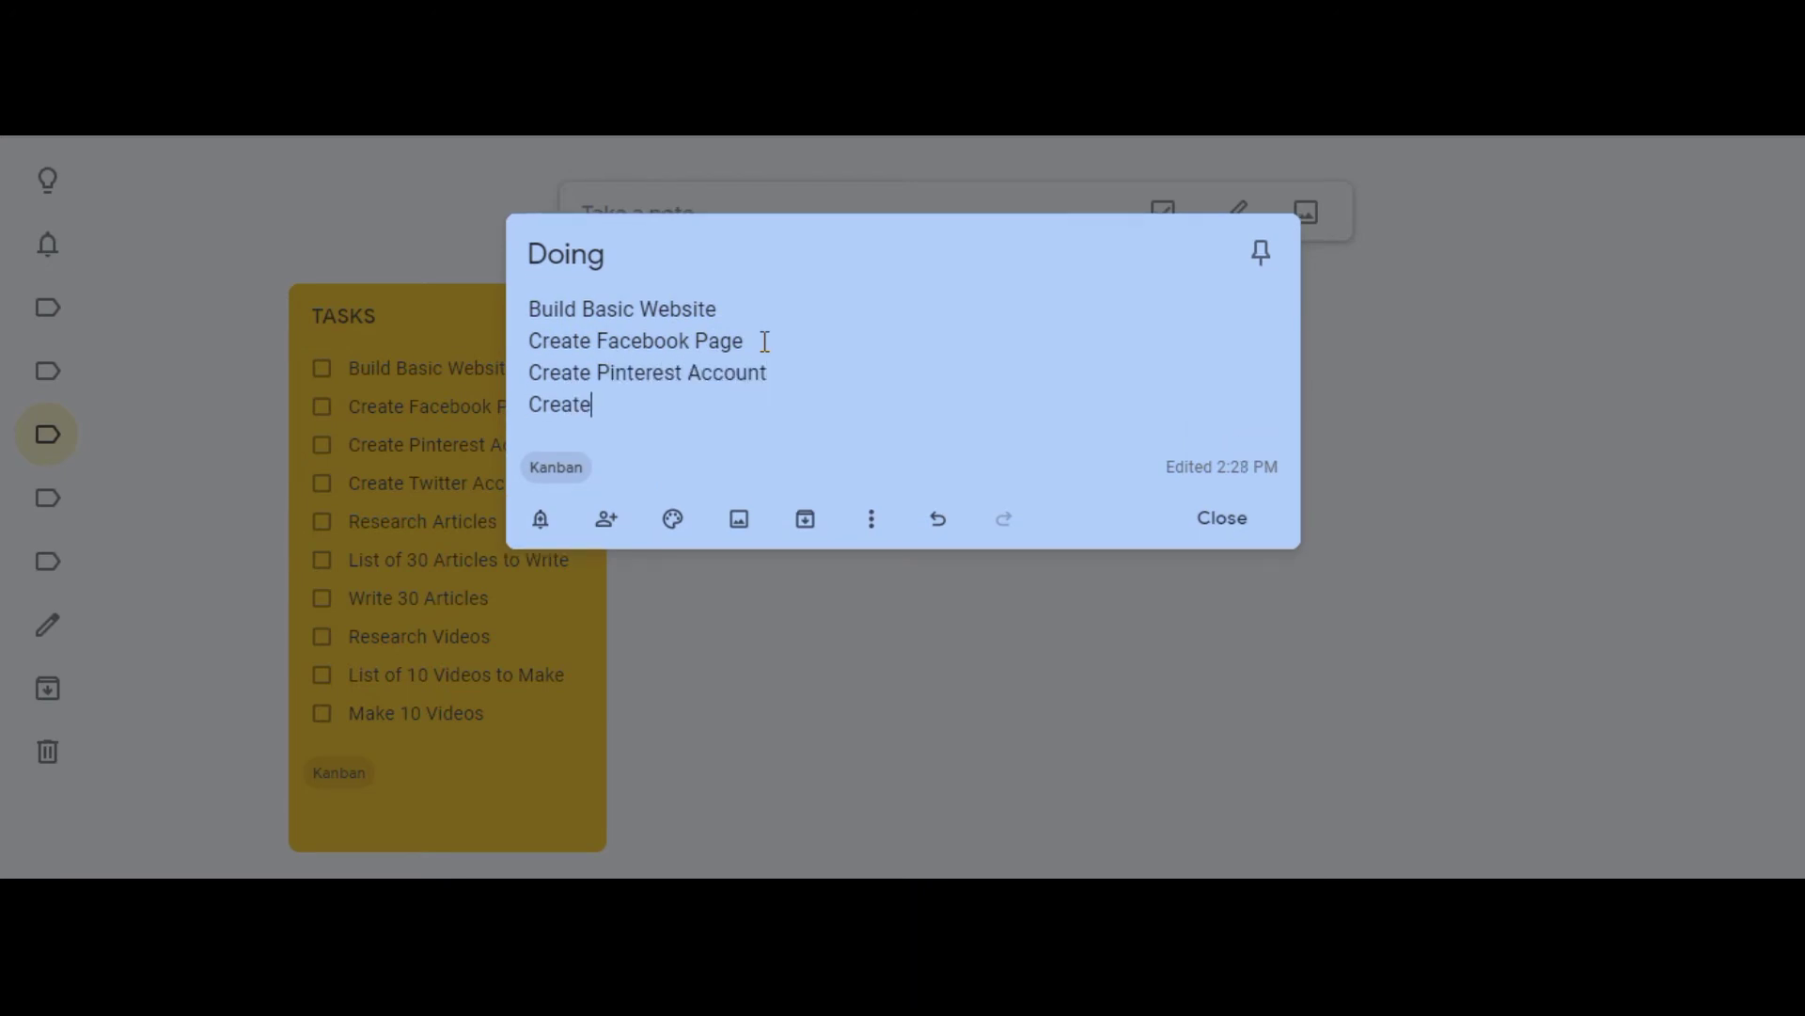
Step: Turn the Doing note's four lines into checkboxes and close it
left_click(872, 521)
left_click(903, 730)
left_click(1218, 592)
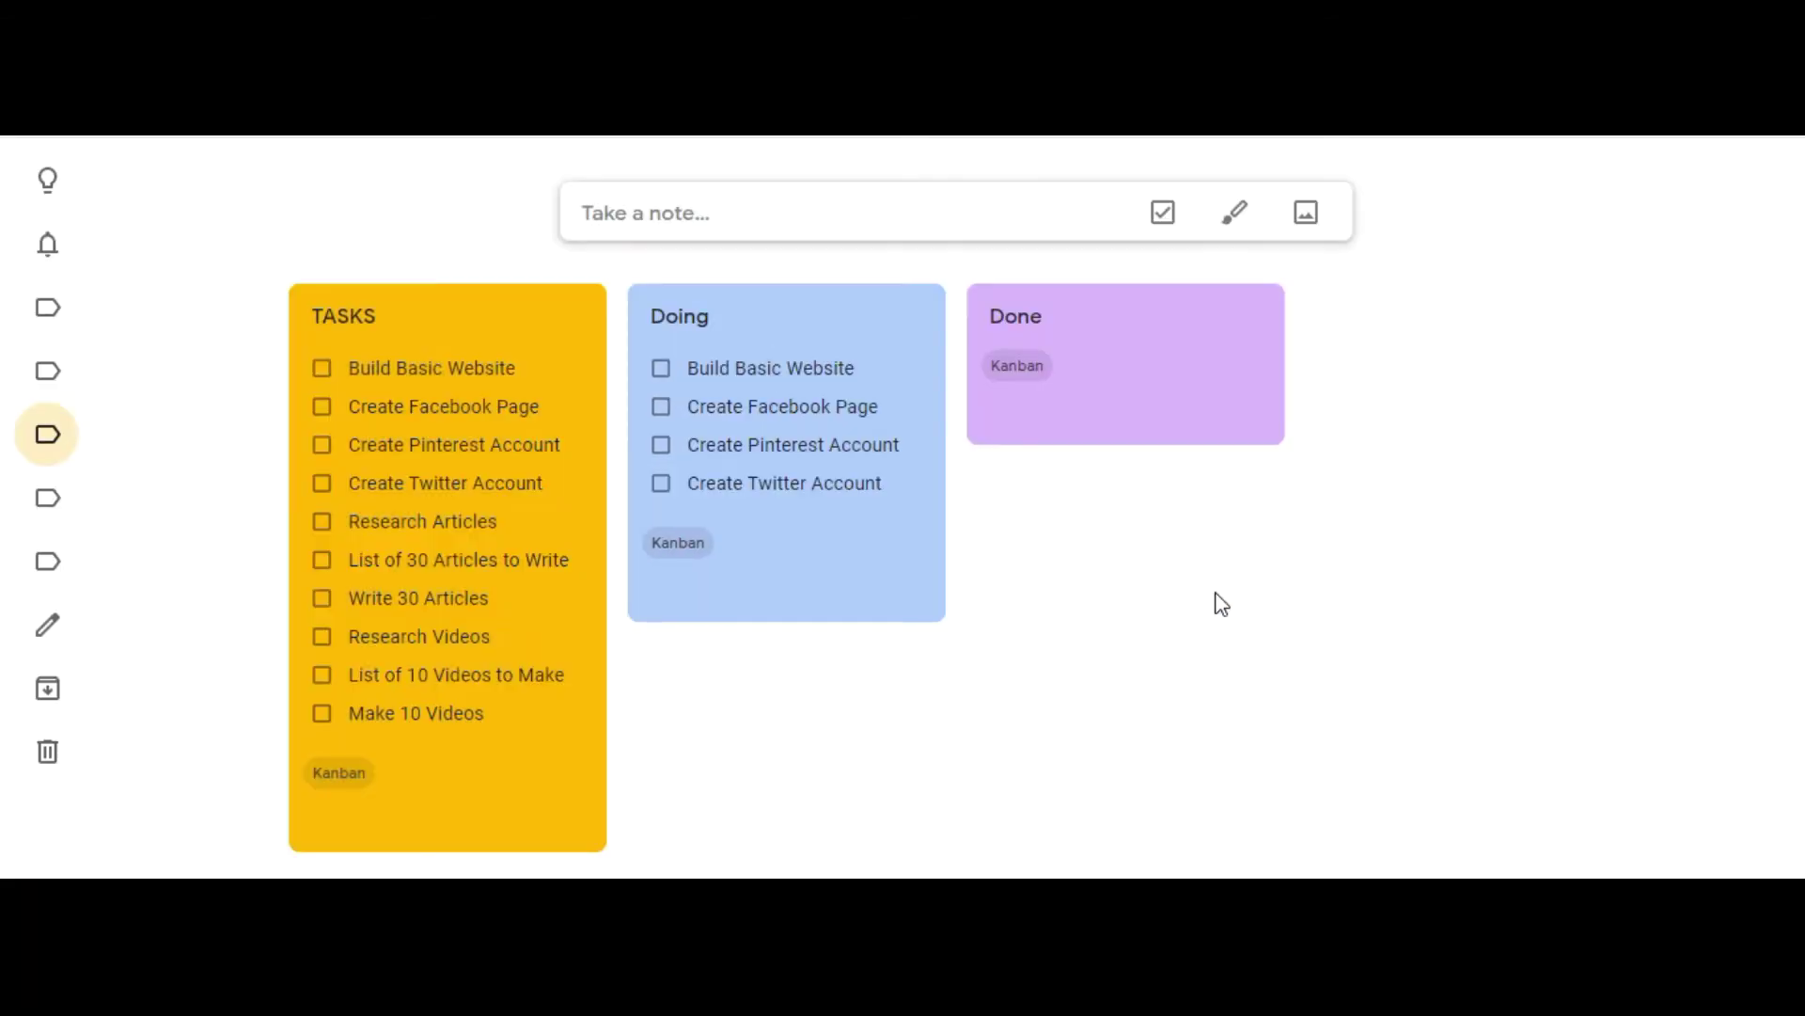
Step: Tick off the four website and social-account items in the Tasks checklist
left_click(320, 370)
left_click(318, 370)
left_click(316, 370)
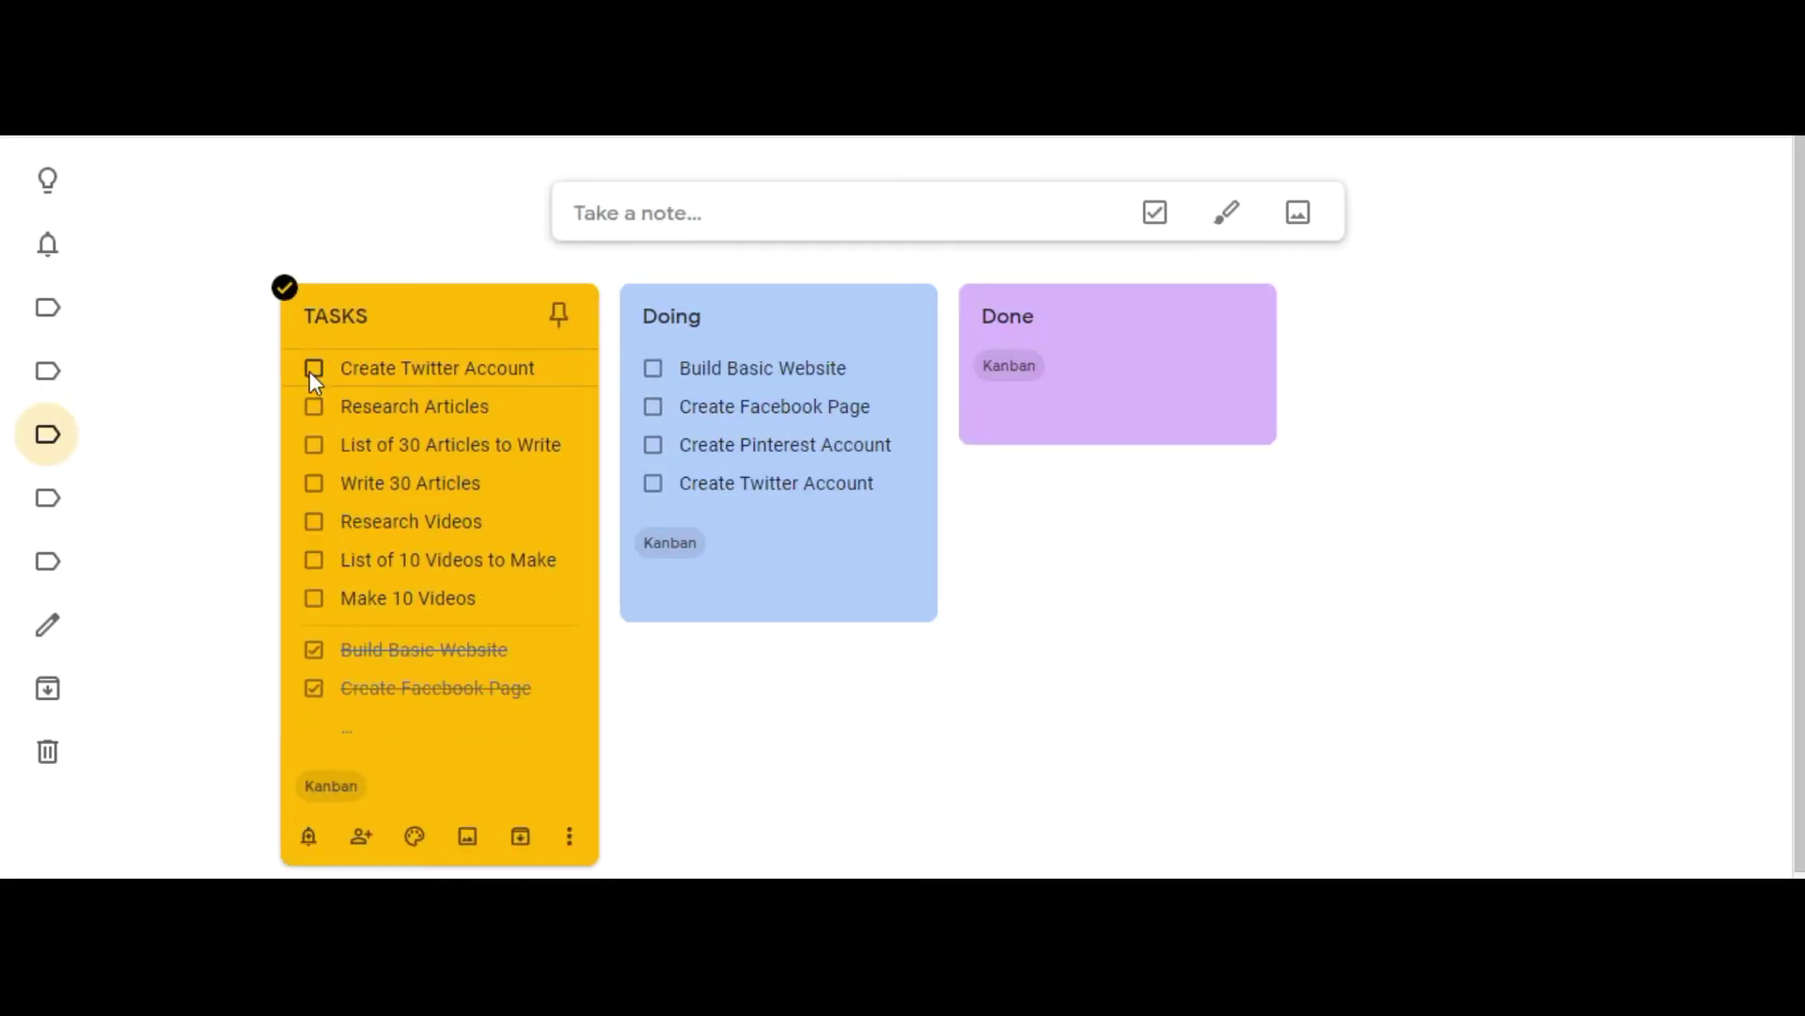
left_click(310, 370)
left_click(456, 731)
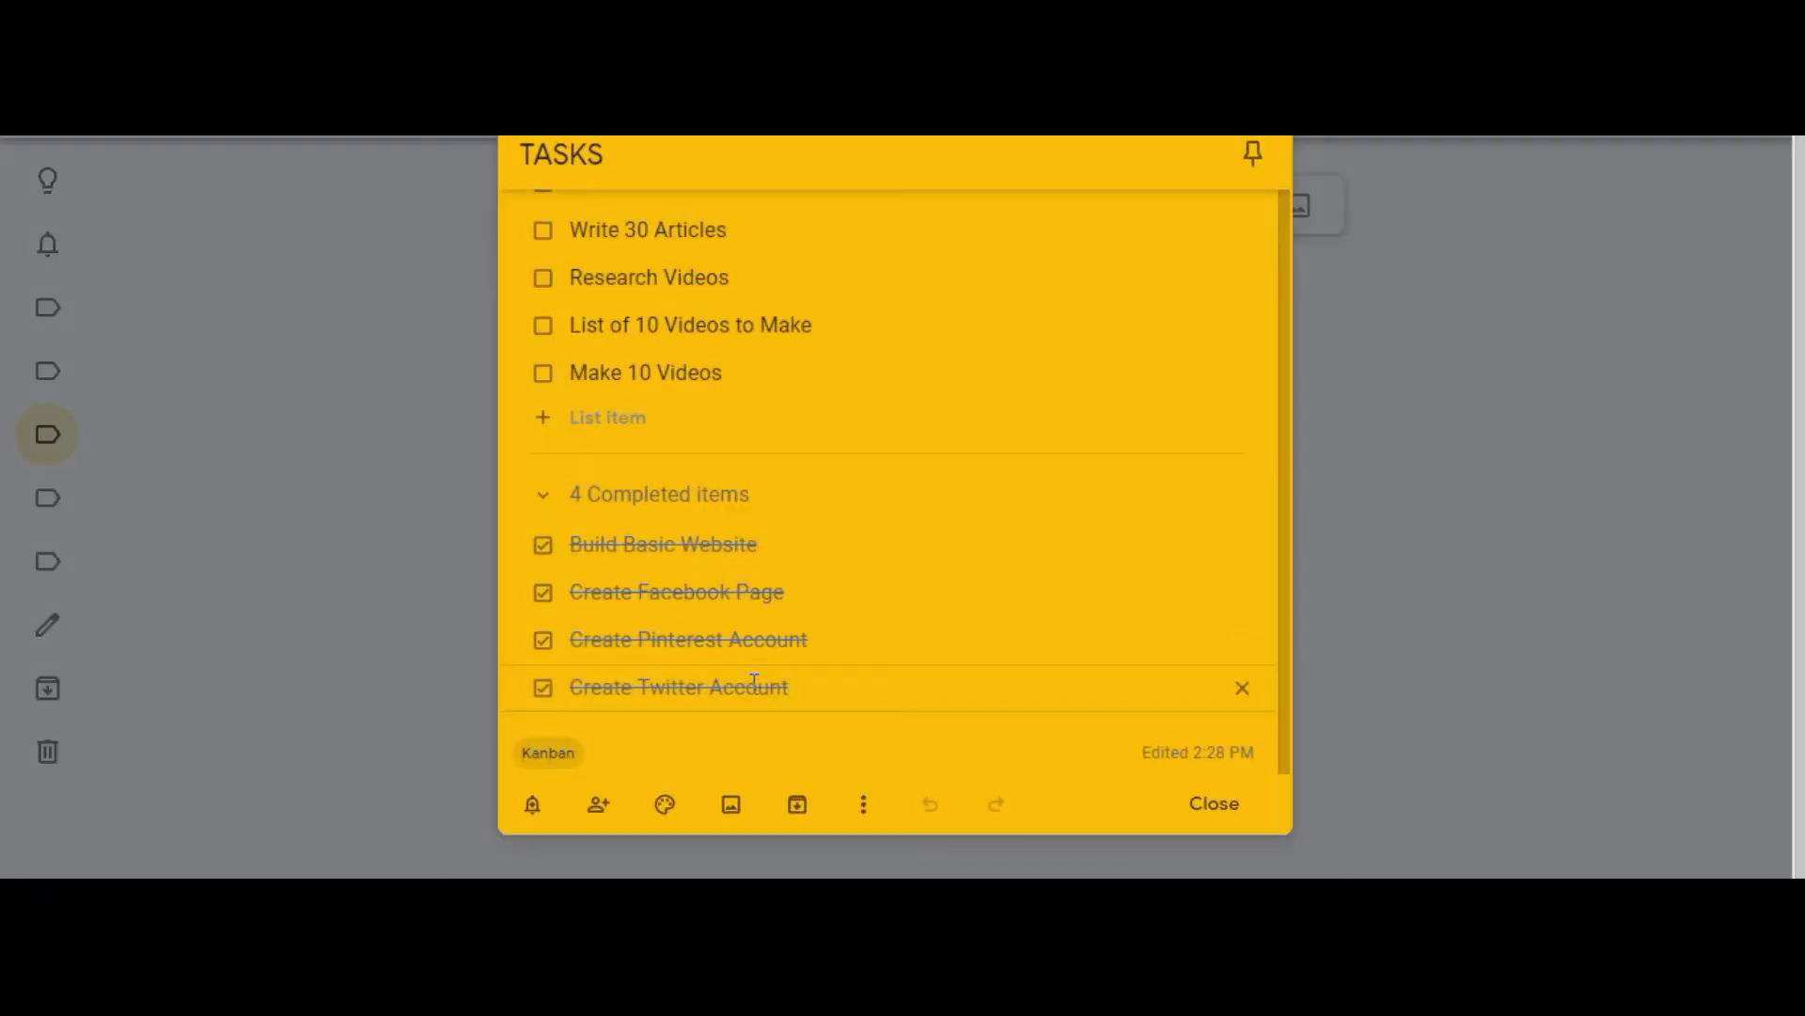
left_click(1225, 806)
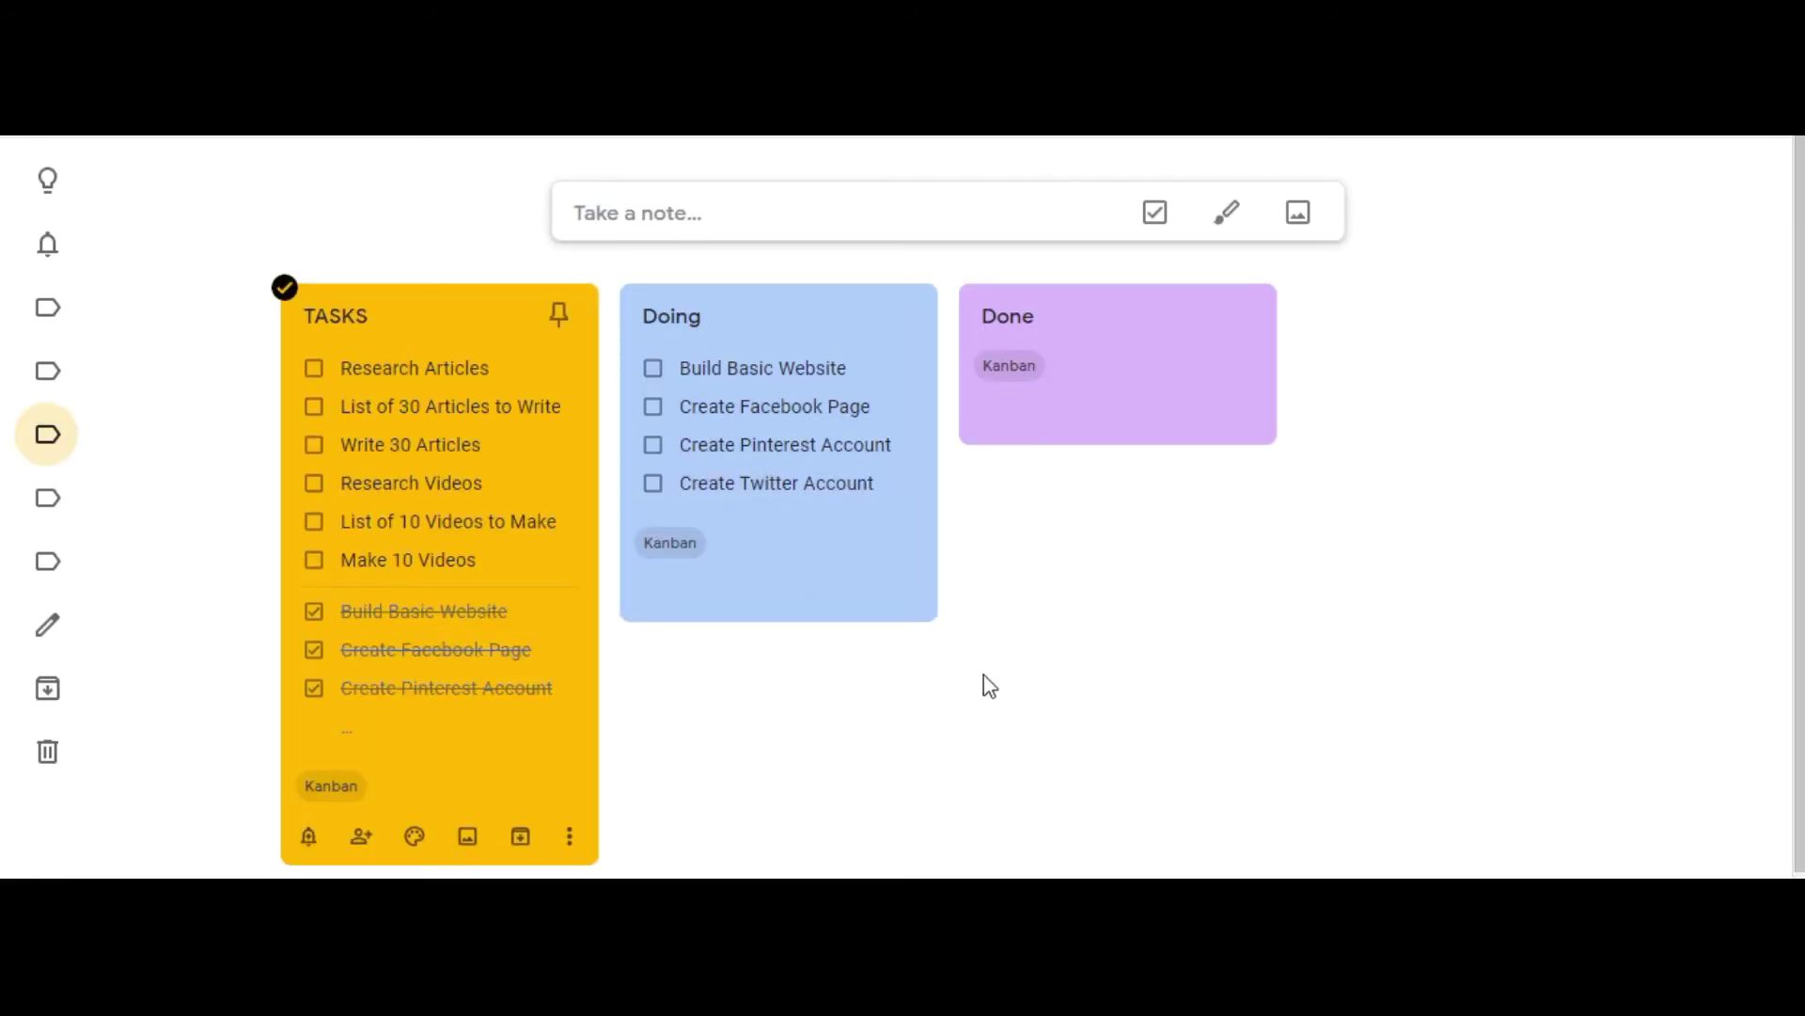
Step: Add 'Build Basic Website' to Done and tick it off in Doing
left_click(1092, 344)
type("Build Basic Website")
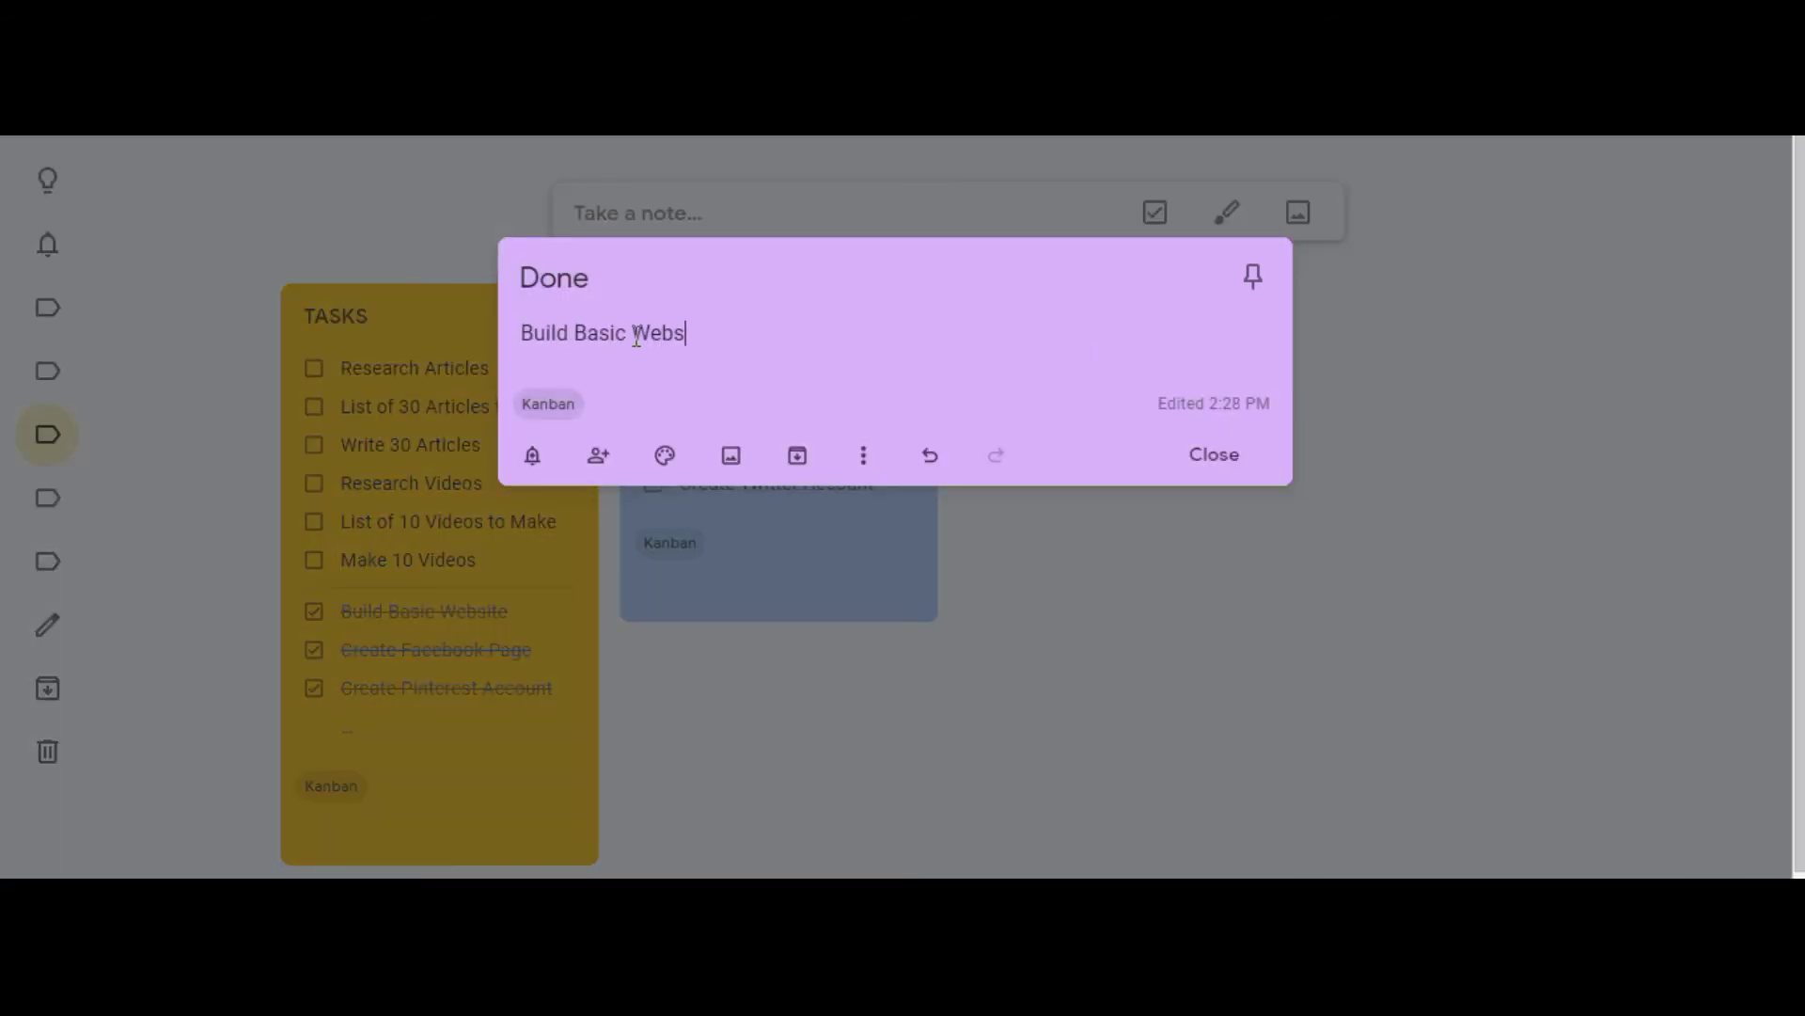
left_click(1235, 463)
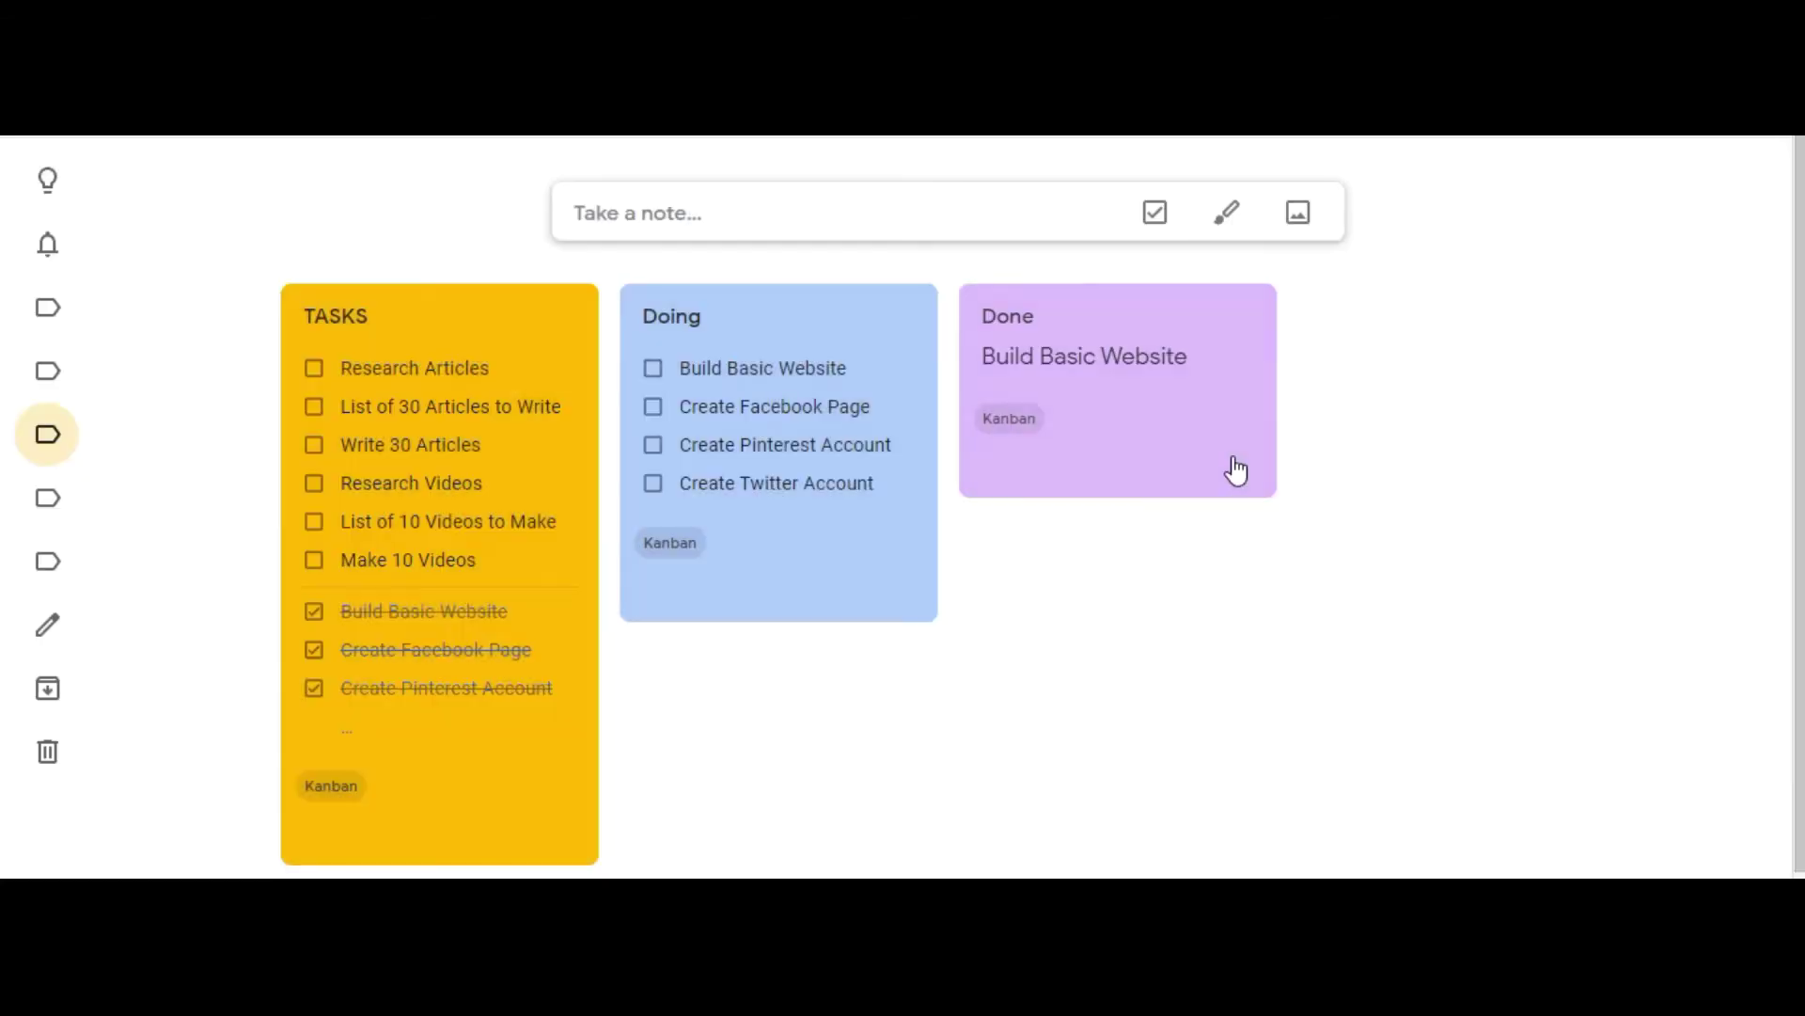
left_click(653, 368)
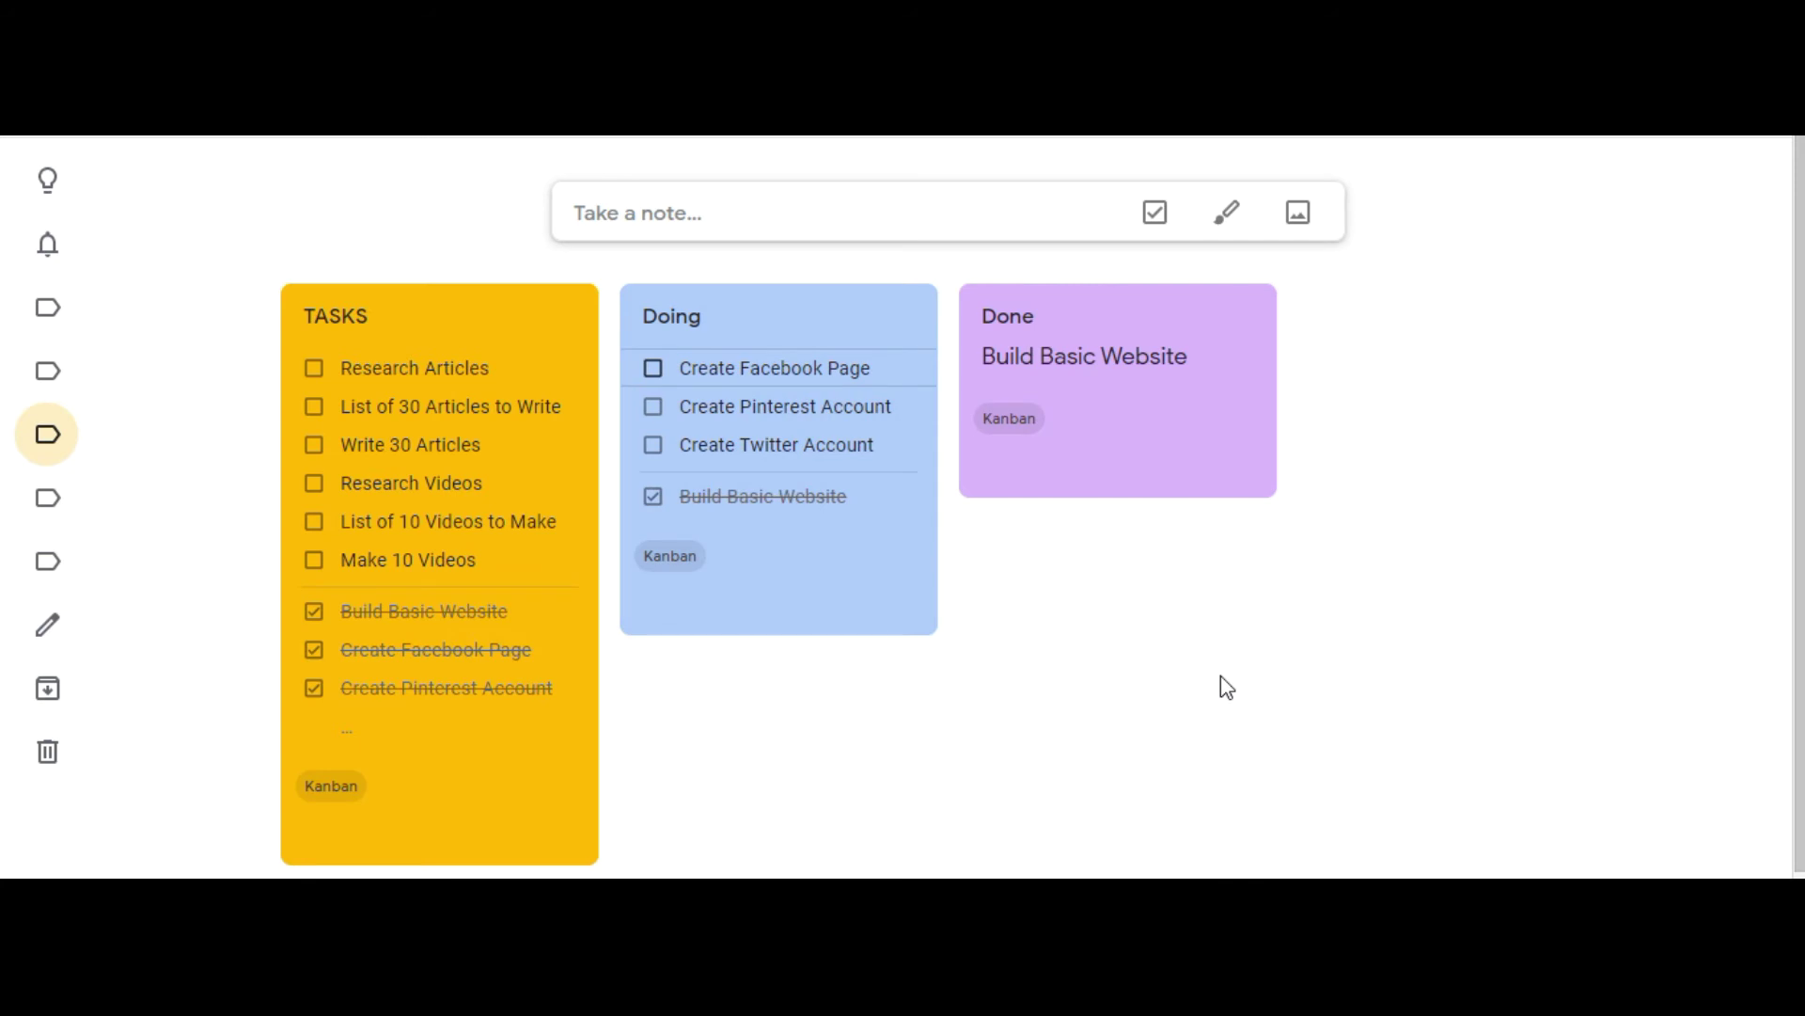